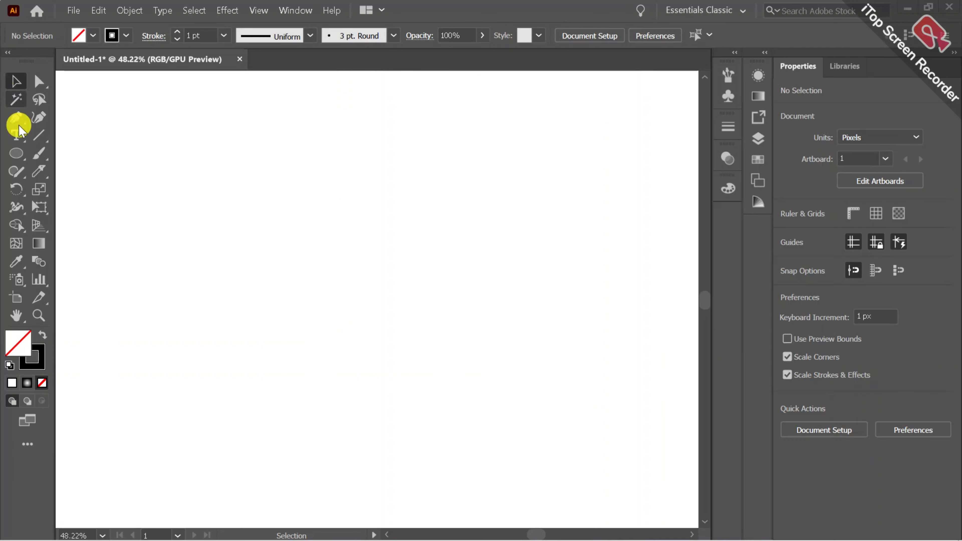
# Draw an ellipse about 649 by 548 px and split it across the middle with a Knife cut
pyautogui.click(15, 153)
pyautogui.moveTo(233, 164); pyautogui.dragTo(576, 452)
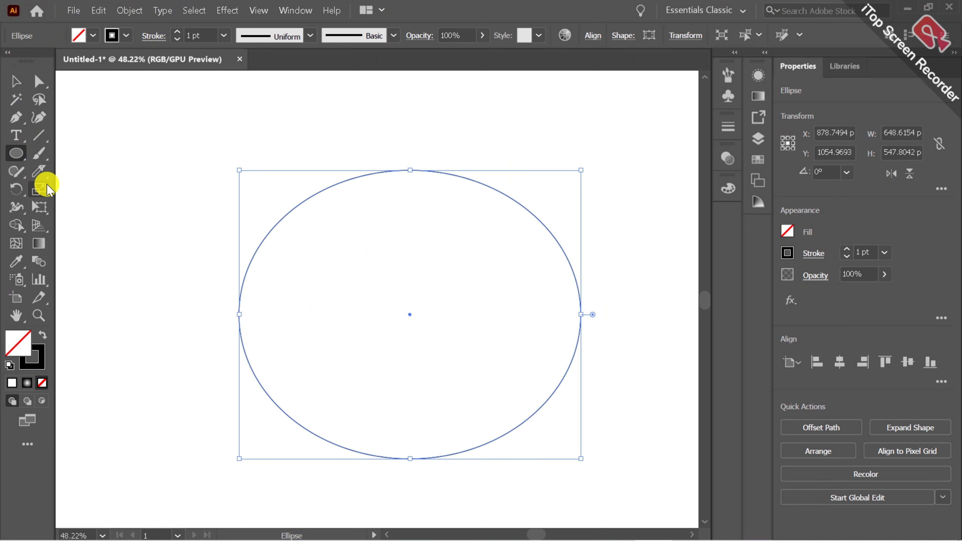
pyautogui.click(38, 172)
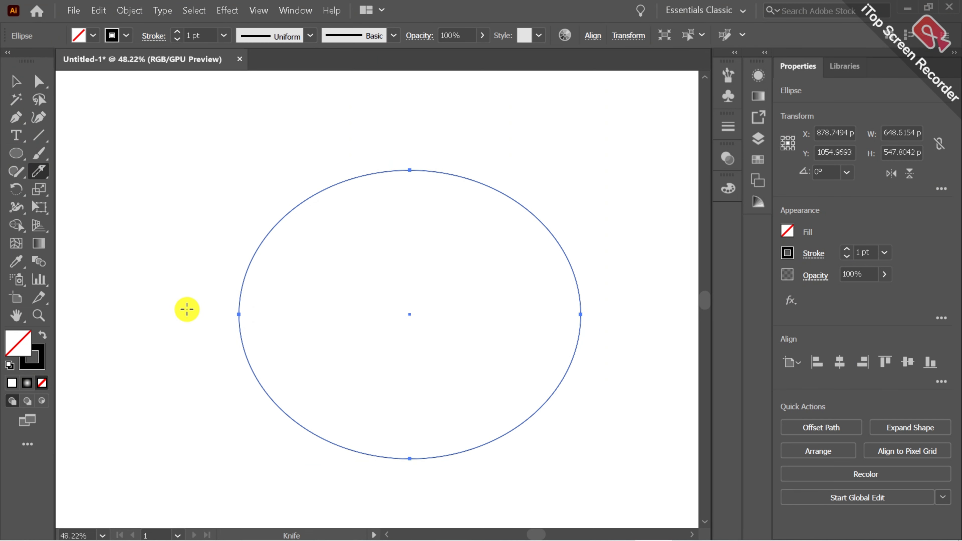
pyautogui.moveTo(194, 317); pyautogui.dragTo(605, 292)
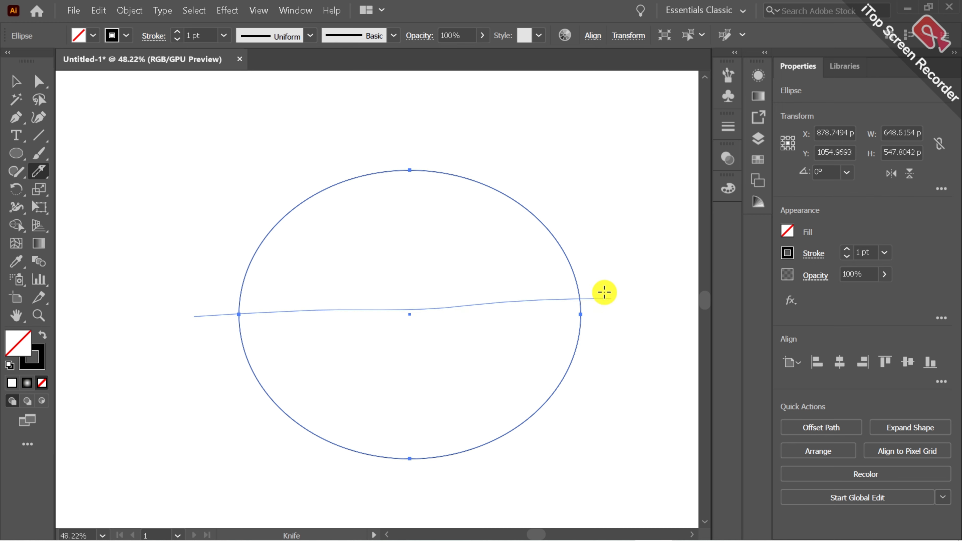
pyautogui.moveTo(645, 325); pyautogui.dragTo(645, 326)
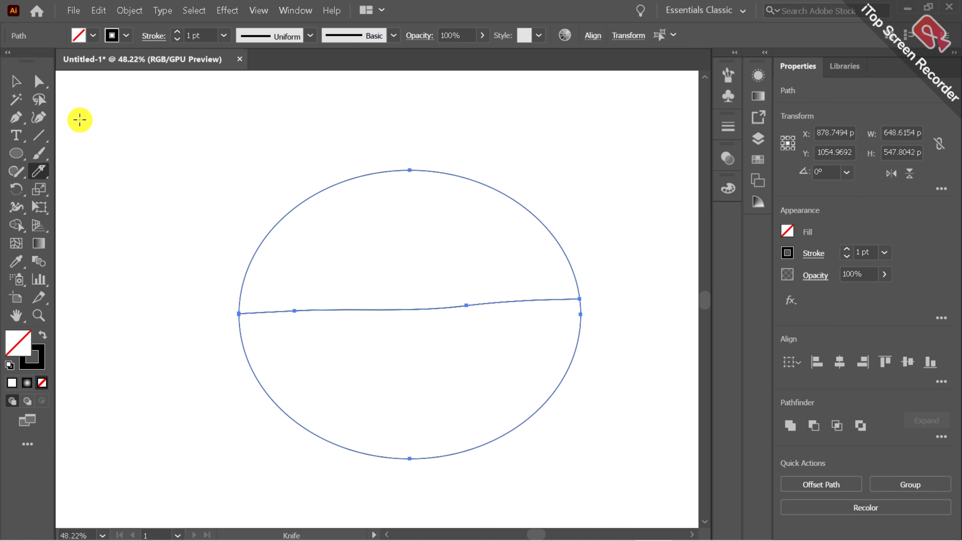
pyautogui.click(15, 80)
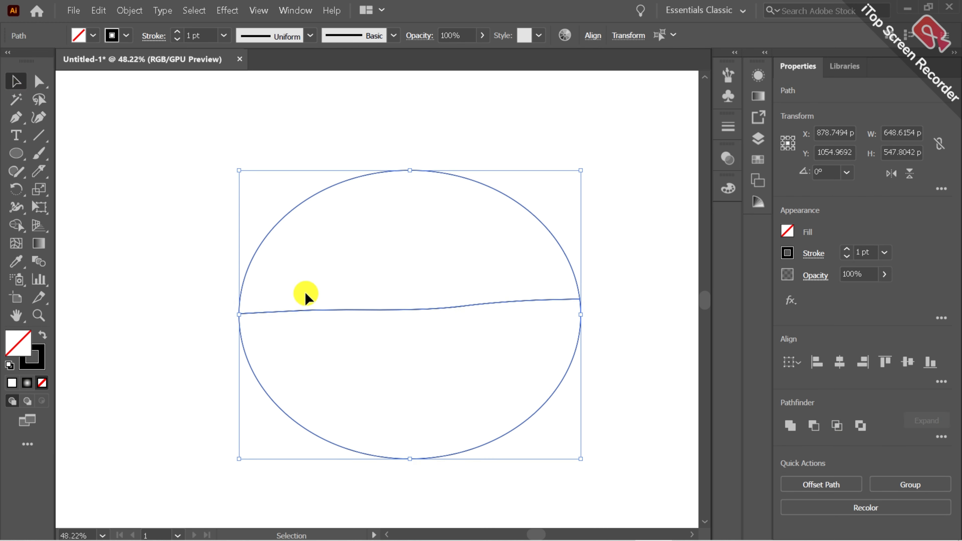
pyautogui.click(193, 312)
pyautogui.click(272, 398)
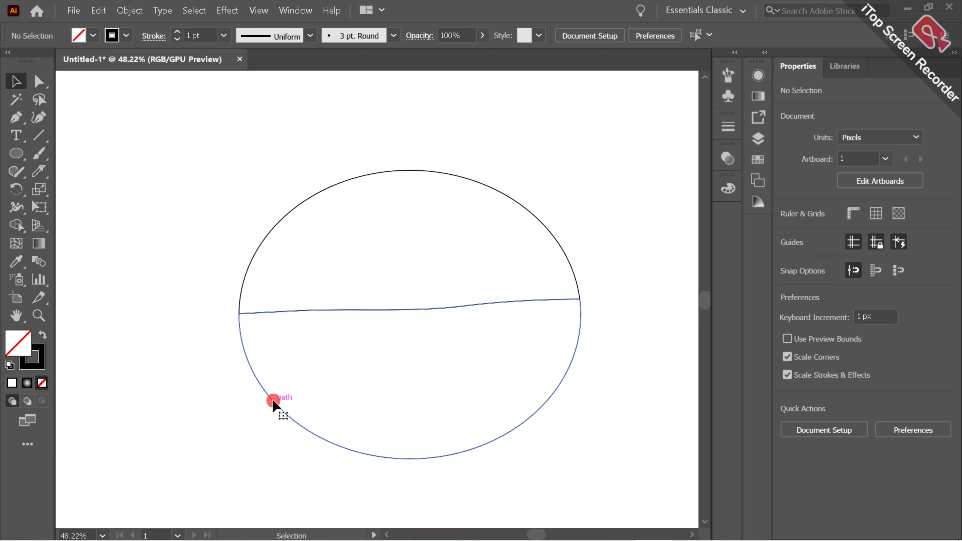
pyautogui.click(91, 8)
pyautogui.click(118, 62)
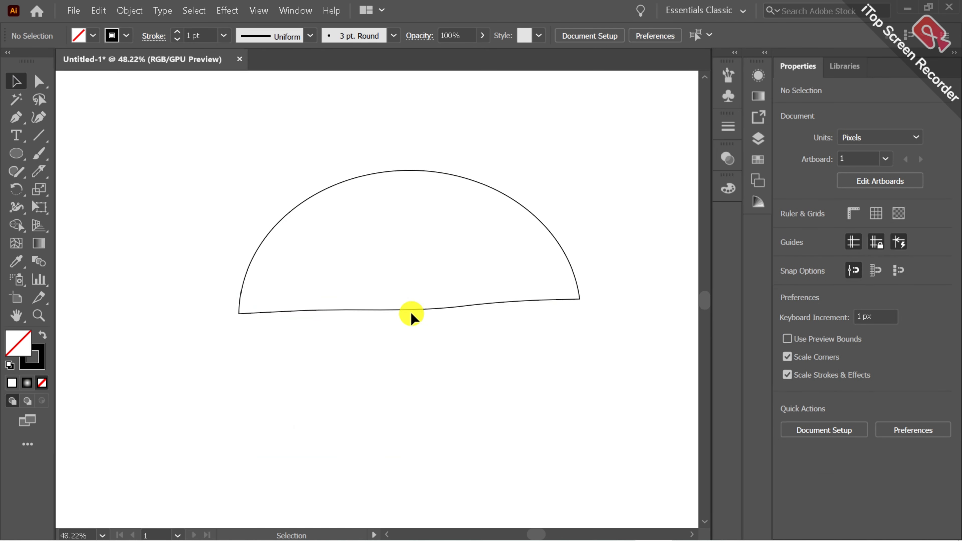
pyautogui.click(104, 8)
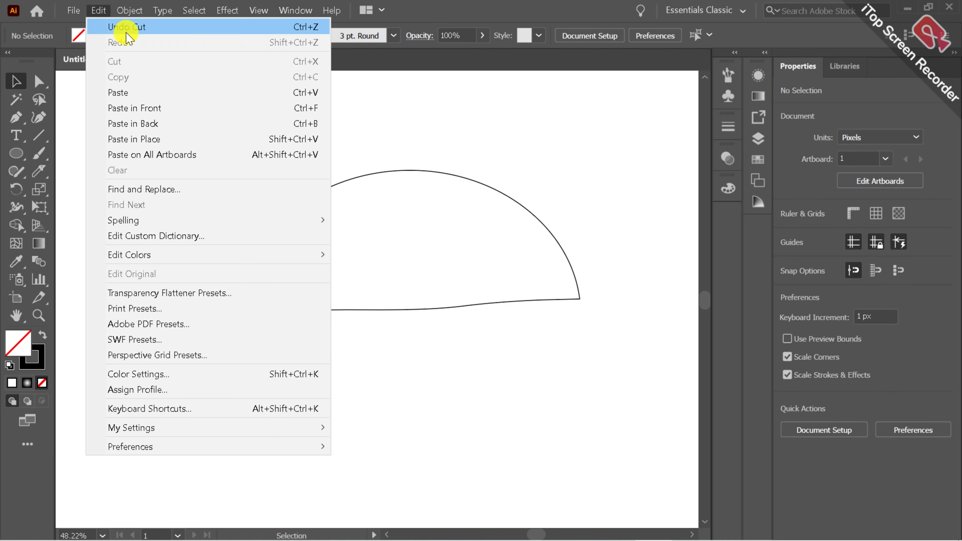
pyautogui.click(122, 25)
# Cut away the upper half of the split ellipse
pyautogui.click(260, 237)
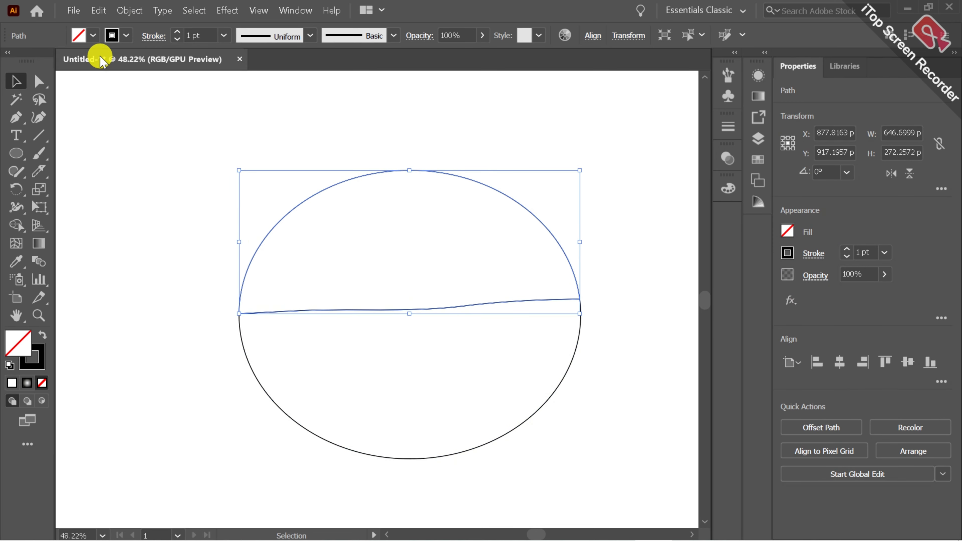
pyautogui.click(99, 10)
pyautogui.click(114, 62)
# Flip the remaining half ellipse vertically and centre it horizontally and vertically on the artboard
pyautogui.moveTo(175, 292); pyautogui.dragTo(425, 418)
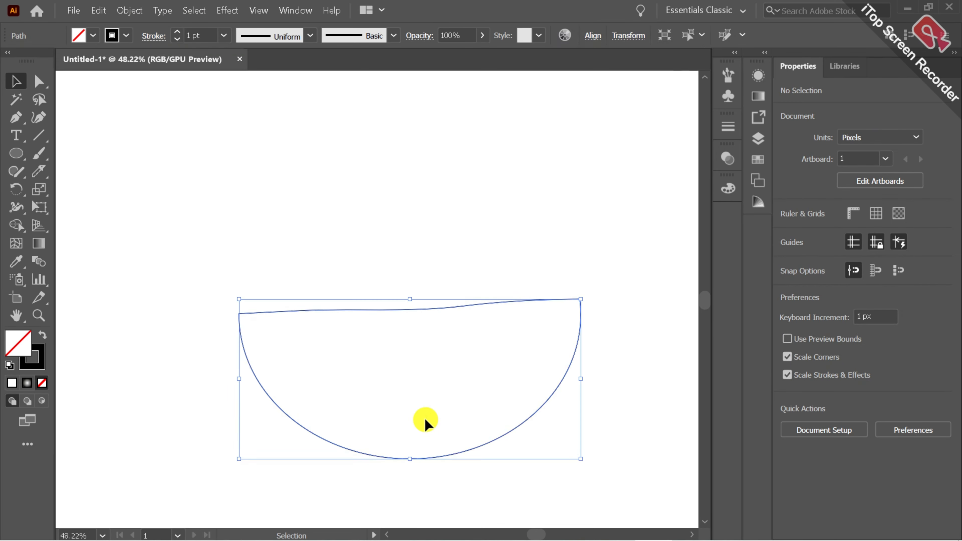
pyautogui.click(910, 173)
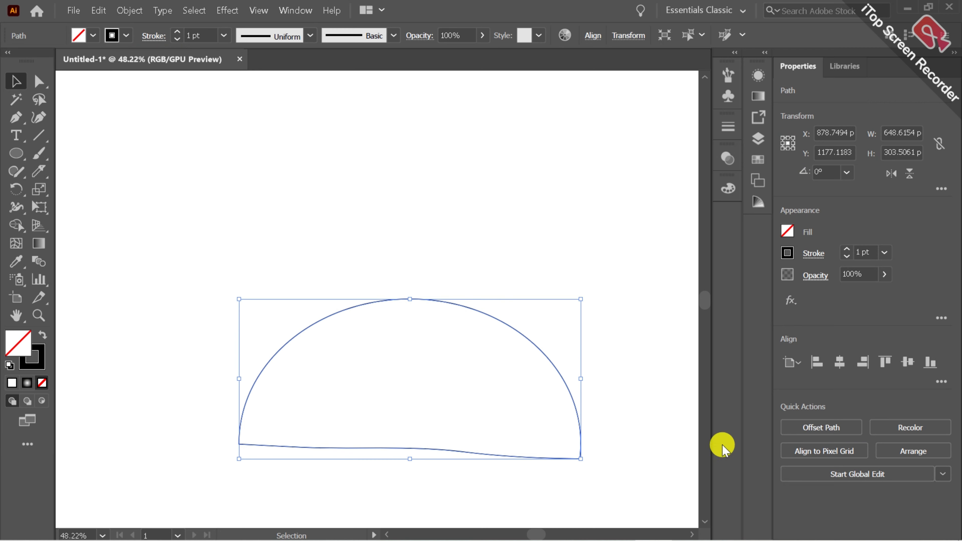
pyautogui.click(839, 362)
pyautogui.click(909, 363)
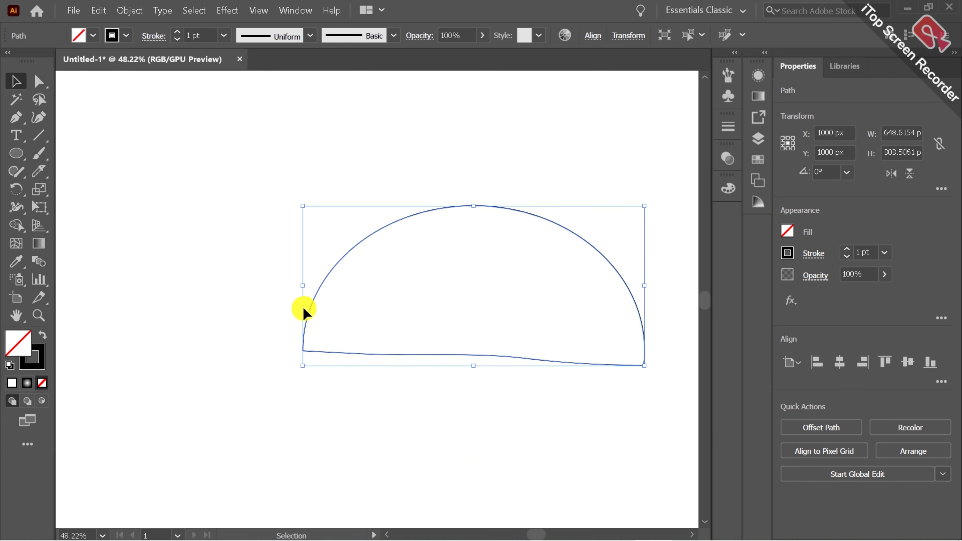
# Add an area text reading "SUN" above the dome and widen its frame to about 673 px
pyautogui.click(15, 315)
pyautogui.moveTo(378, 290); pyautogui.dragTo(303, 283)
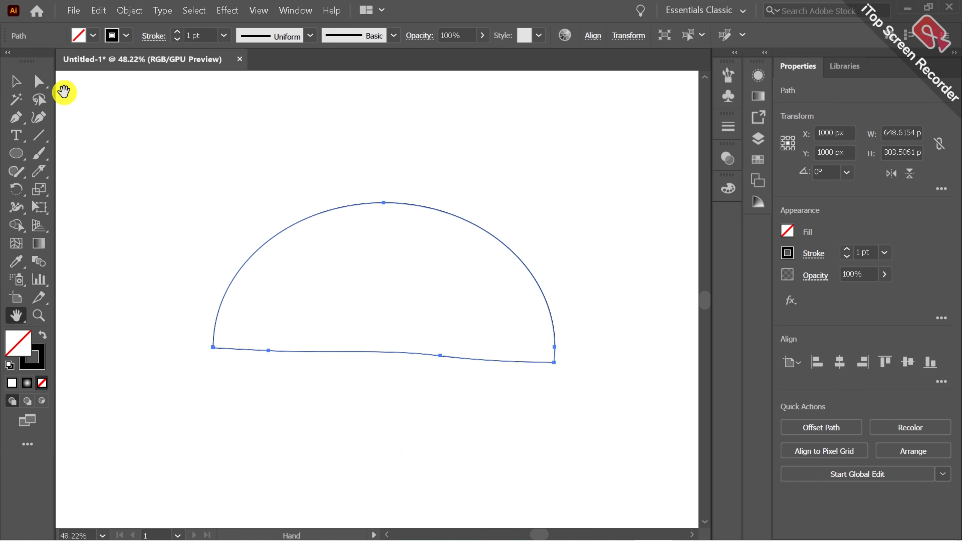
pyautogui.click(13, 82)
pyautogui.click(268, 208)
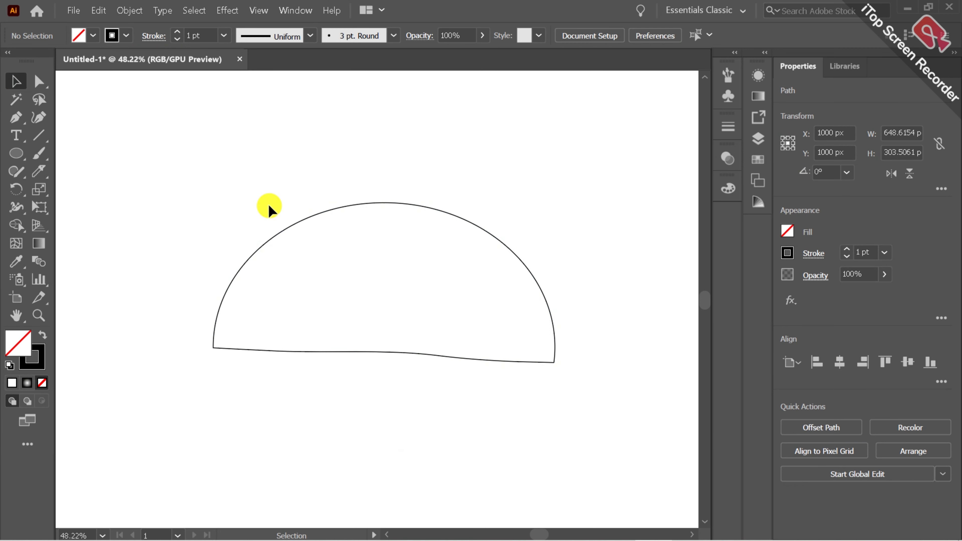
pyautogui.click(17, 136)
pyautogui.moveTo(125, 100); pyautogui.dragTo(447, 259)
pyautogui.press('BackSpace')
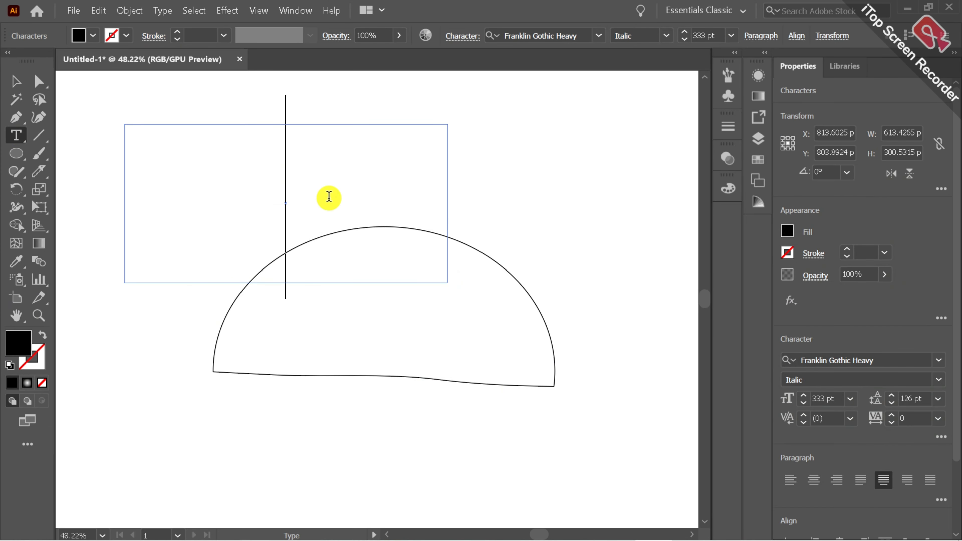
pyautogui.write('SU')
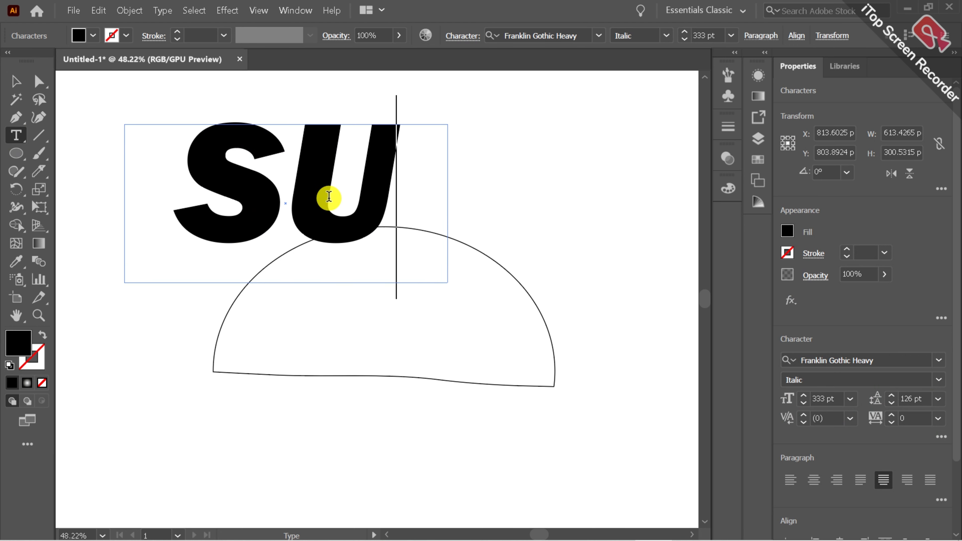
pyautogui.press('Return')
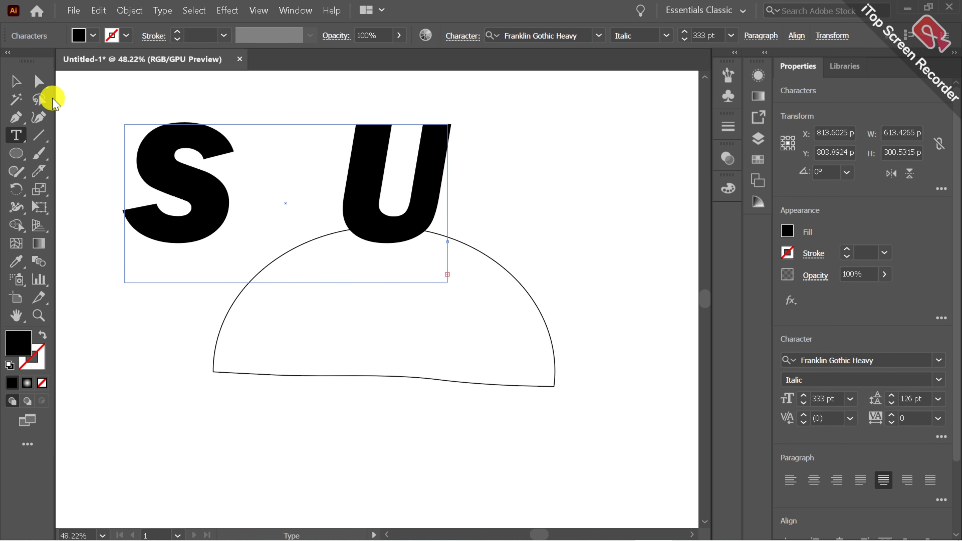
pyautogui.click(16, 82)
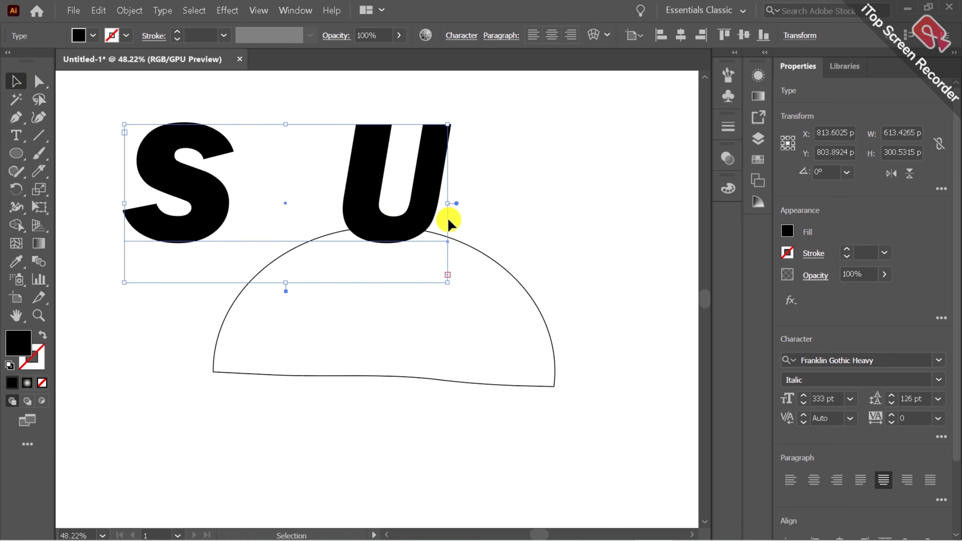
pyautogui.moveTo(444, 199); pyautogui.dragTo(478, 201)
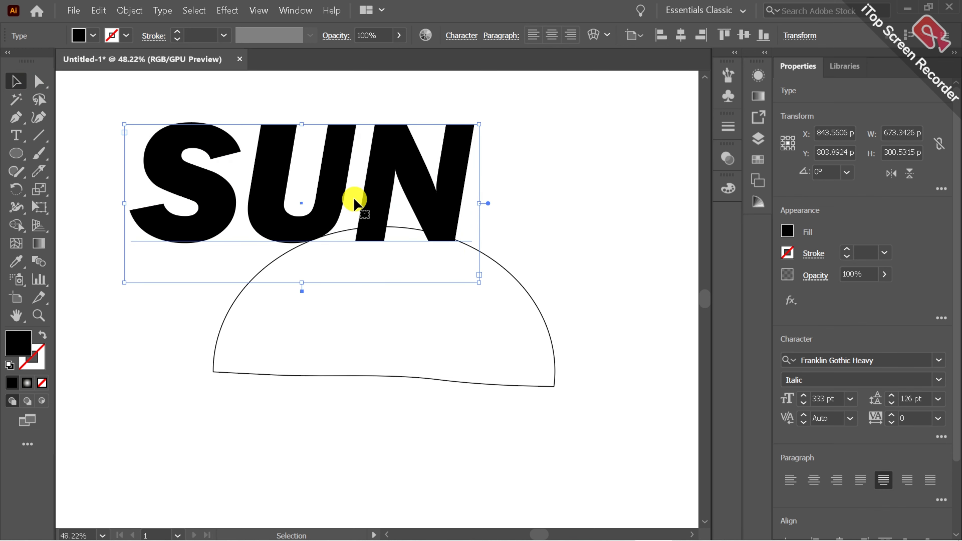
# Move the SUN text over the dome shape and convert it to outlines
pyautogui.moveTo(362, 201); pyautogui.dragTo(462, 329)
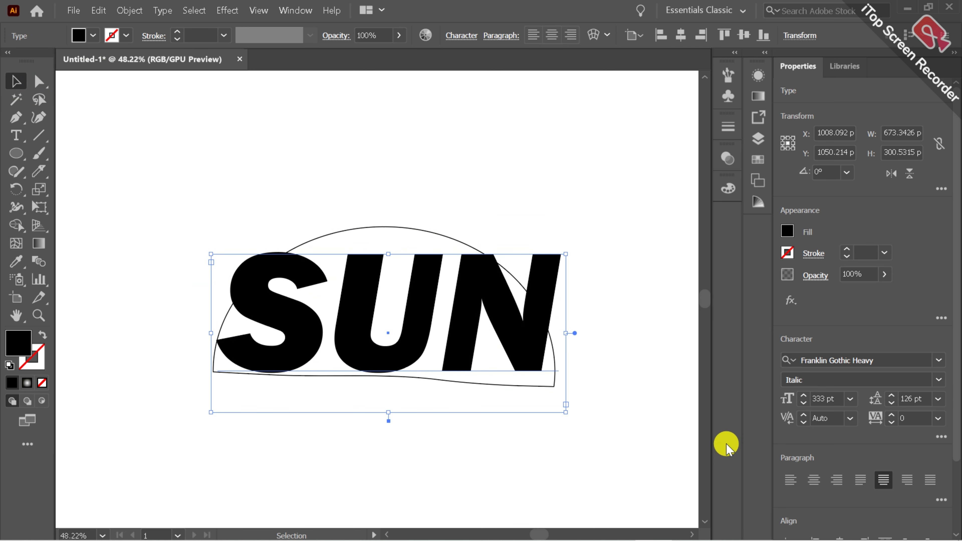
pyautogui.scroll(-2, 948, 342)
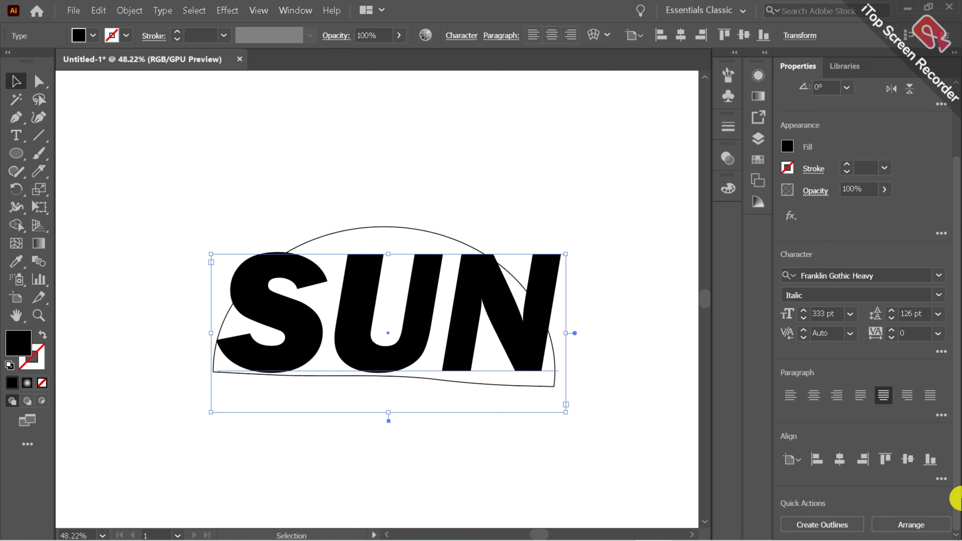
pyautogui.click(845, 531)
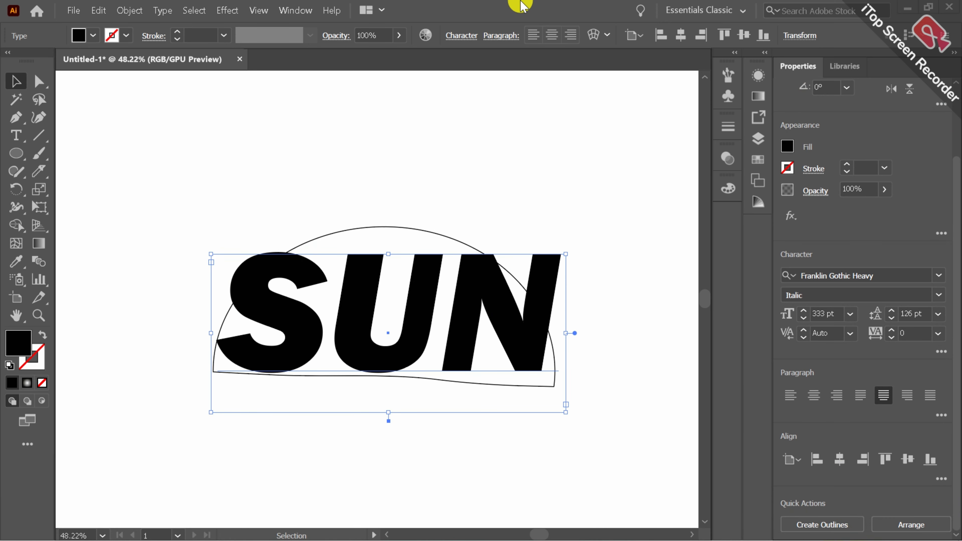
pyautogui.click(843, 522)
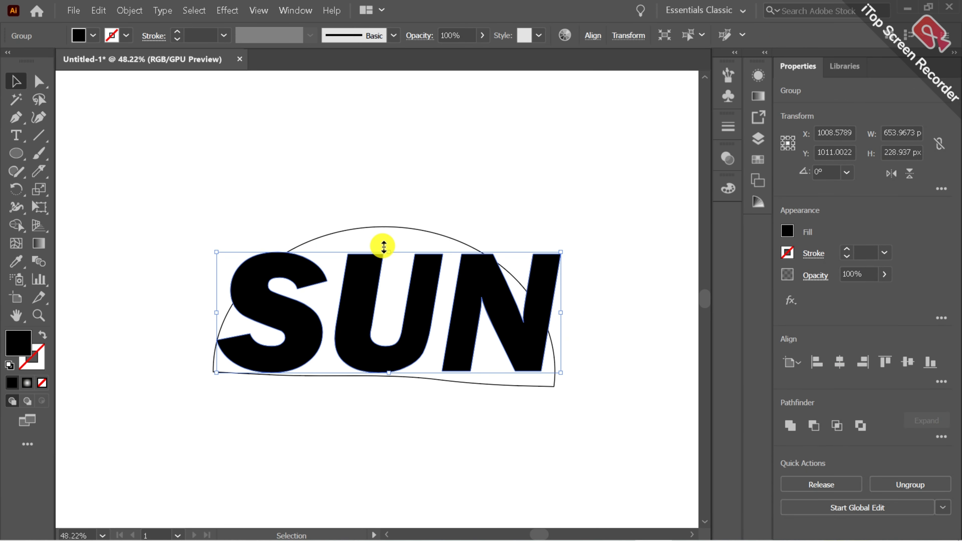
# Stretch the outlined SUN lettering to about 290 px tall and align the lettering and dome on their horizontal and vertical centres
pyautogui.moveTo(384, 246); pyautogui.dragTo(387, 222)
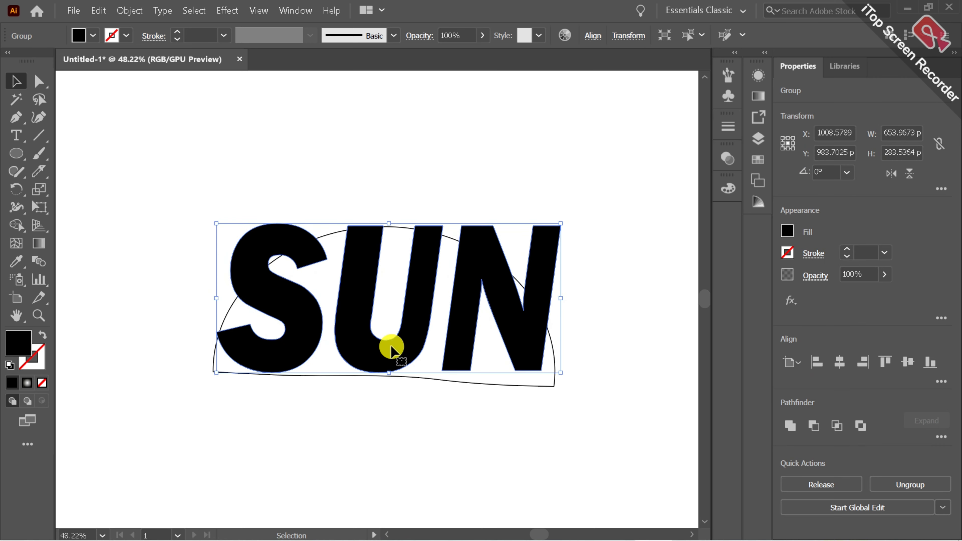
pyautogui.moveTo(384, 370); pyautogui.dragTo(383, 373)
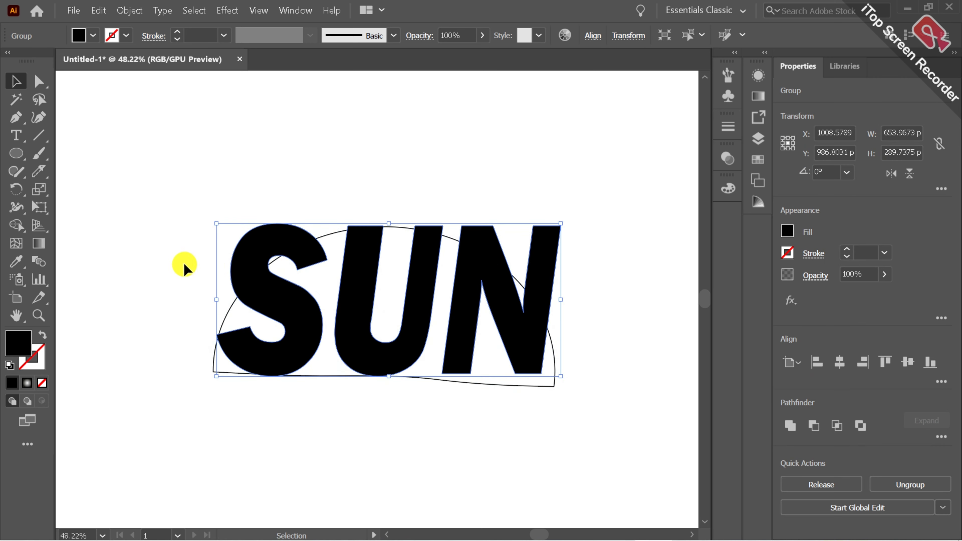
pyautogui.moveTo(183, 264); pyautogui.dragTo(587, 415)
pyautogui.click(837, 364)
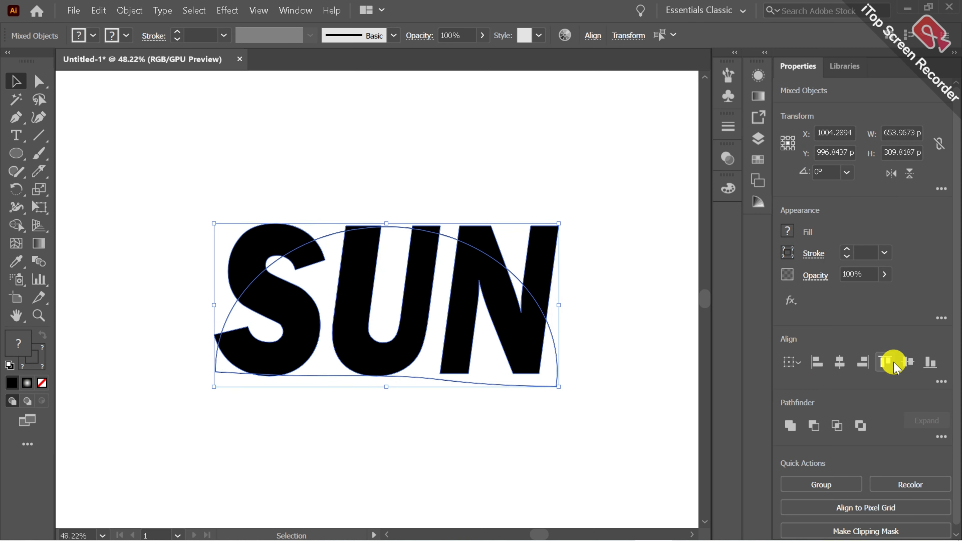
pyautogui.click(545, 428)
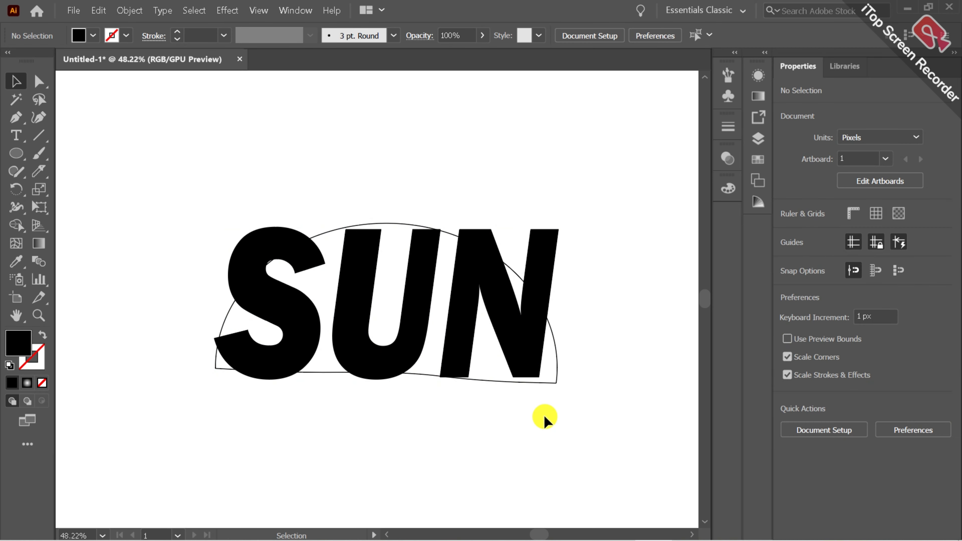
# Bring the dome outline to the front of the SUN lettering
pyautogui.moveTo(183, 151); pyautogui.dragTo(579, 402)
pyautogui.click(563, 401)
pyautogui.click(554, 382)
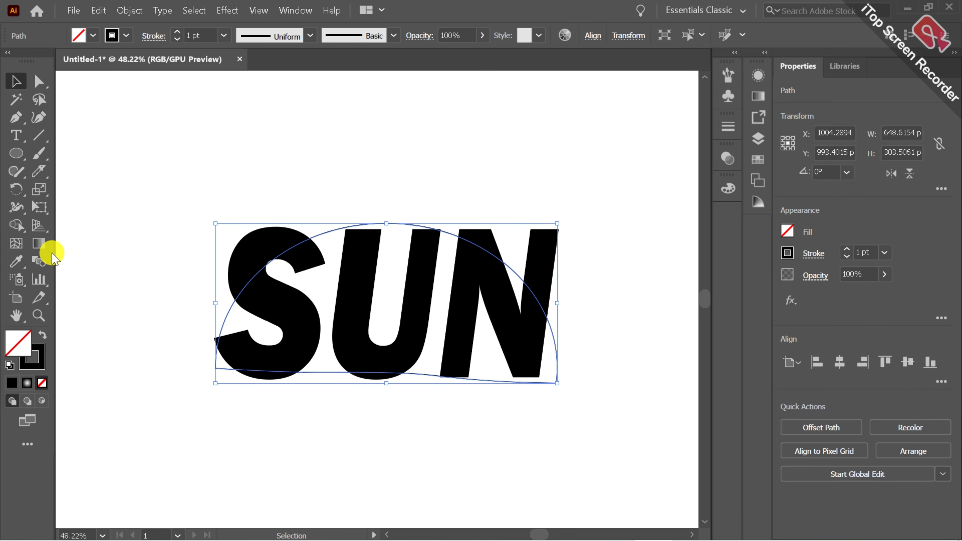
pyautogui.rightClick(247, 278)
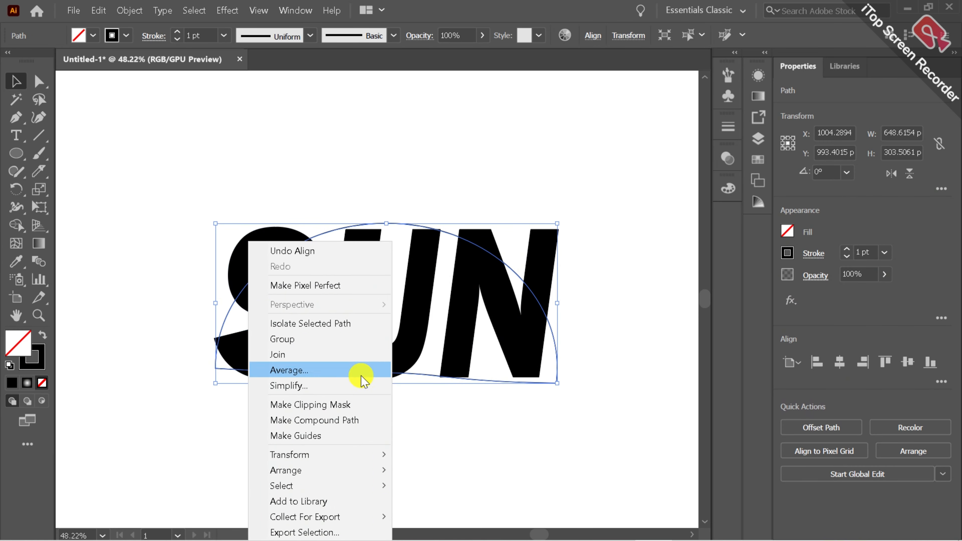
pyautogui.moveTo(373, 469)
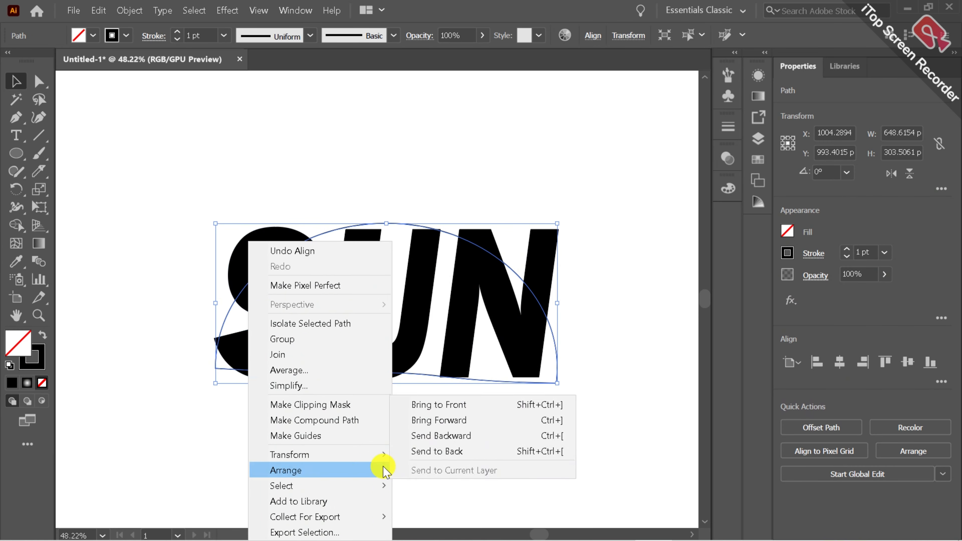
pyautogui.click(453, 408)
pyautogui.click(441, 389)
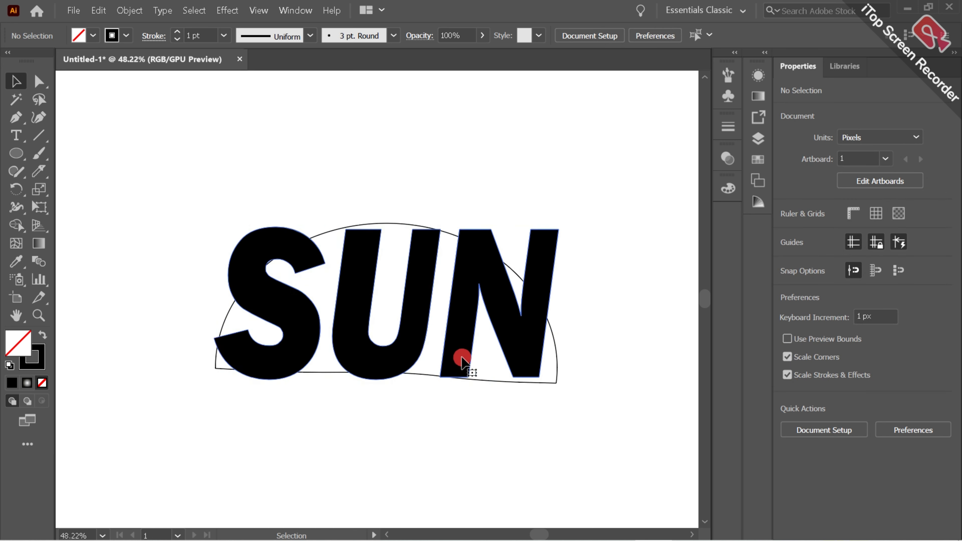
# Set the fill of the SUN lettering to orange ff4e00
pyautogui.click(457, 365)
pyautogui.doubleClick(19, 341)
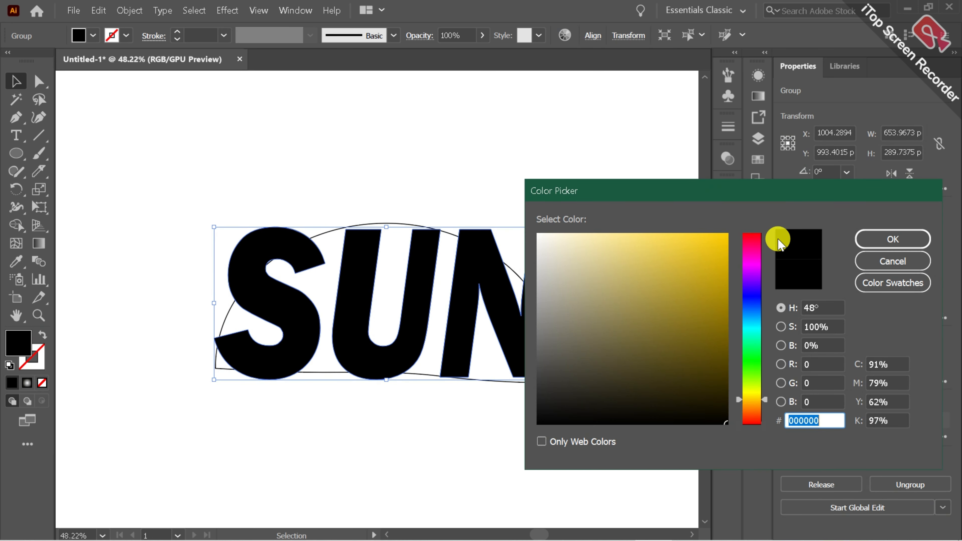
pyautogui.moveTo(755, 364); pyautogui.dragTo(756, 414)
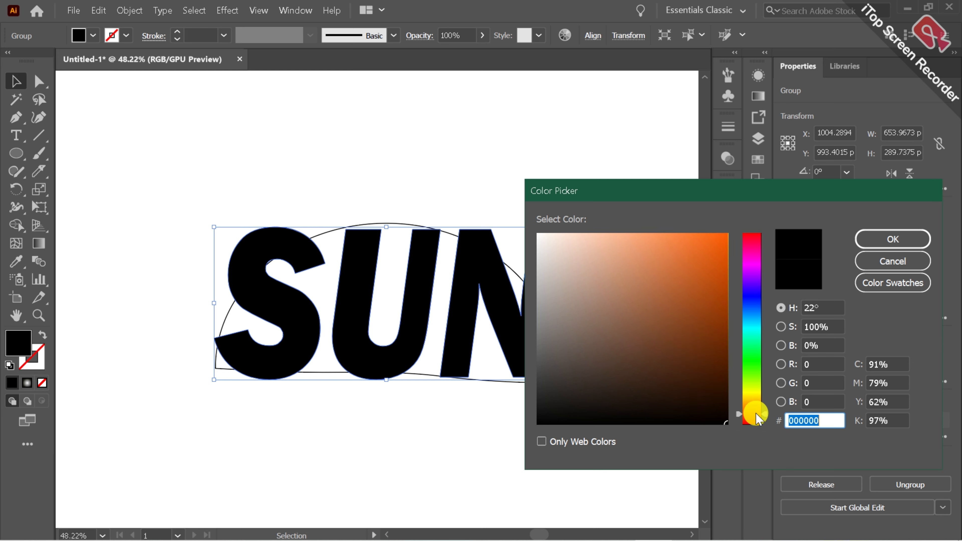
pyautogui.moveTo(718, 240); pyautogui.dragTo(737, 209)
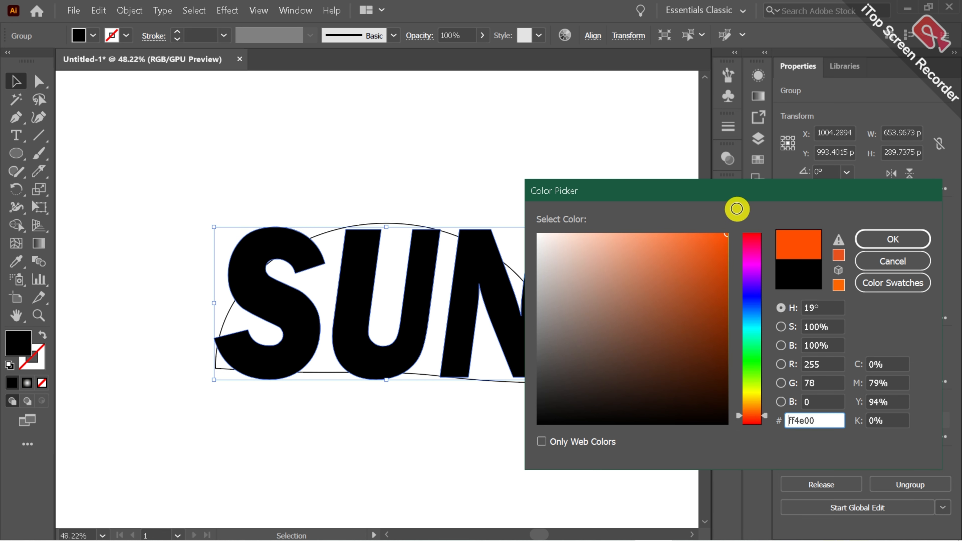
pyautogui.click(886, 239)
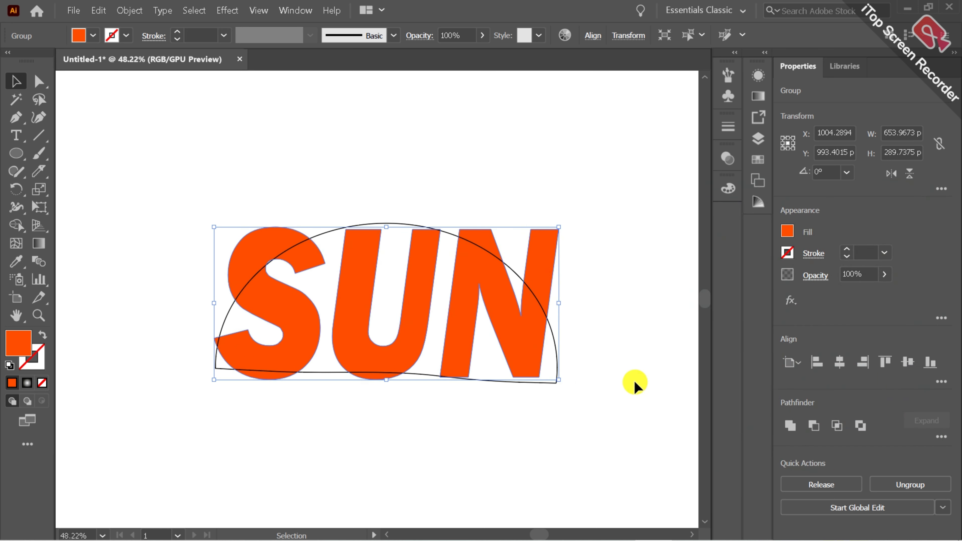
# Warp the orange SUN lettering into the dome outline using Envelope Distort with the top object
pyautogui.click(634, 380)
pyautogui.click(532, 357)
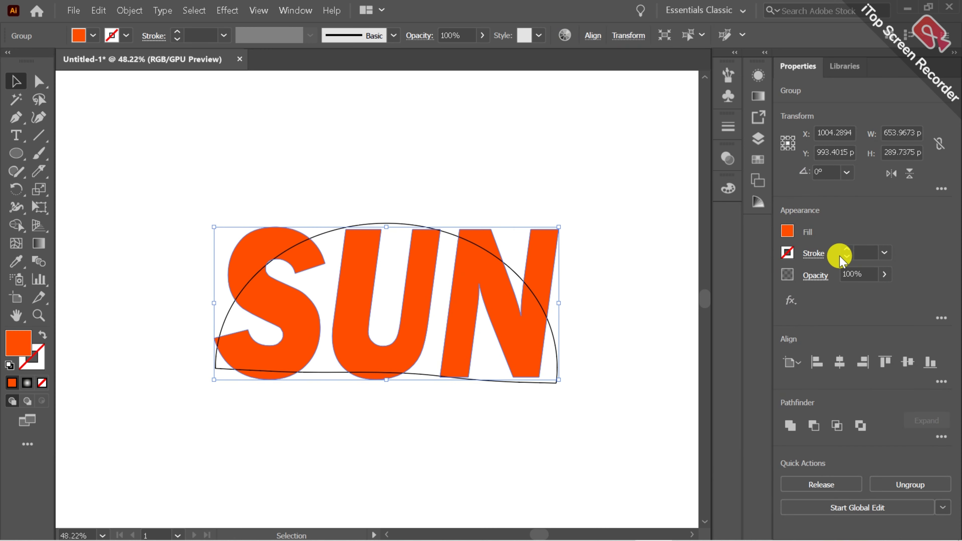
pyautogui.click(651, 360)
pyautogui.moveTo(182, 209); pyautogui.dragTo(511, 396)
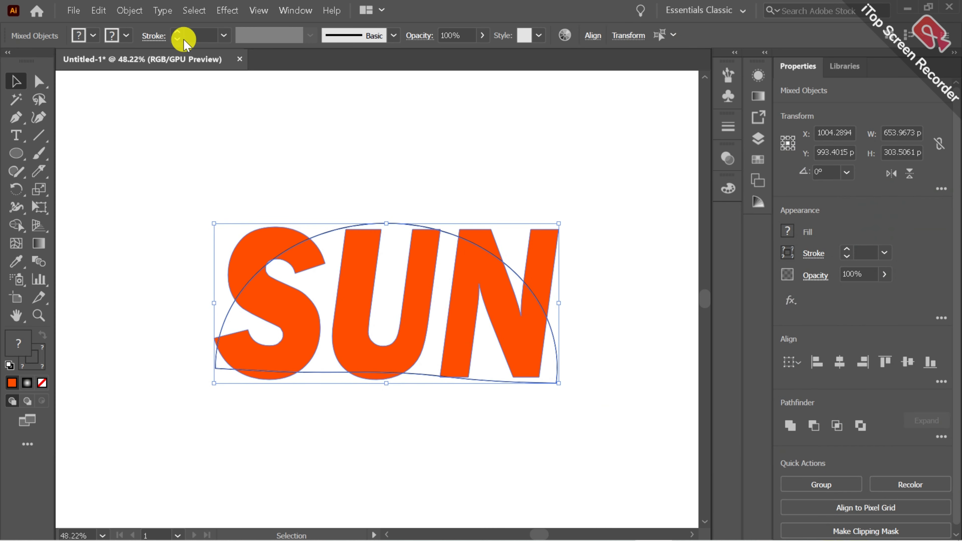
pyautogui.click(131, 11)
pyautogui.moveTo(224, 385)
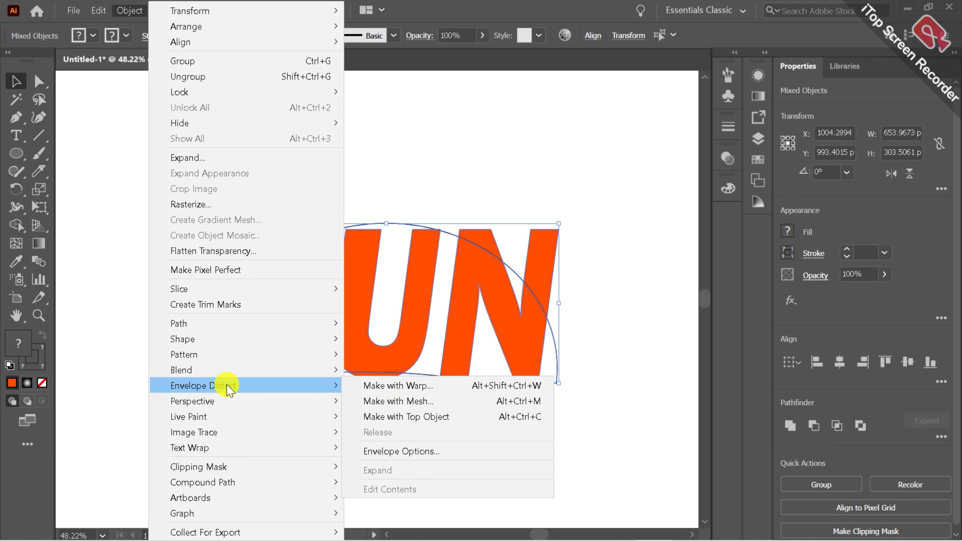
pyautogui.click(386, 417)
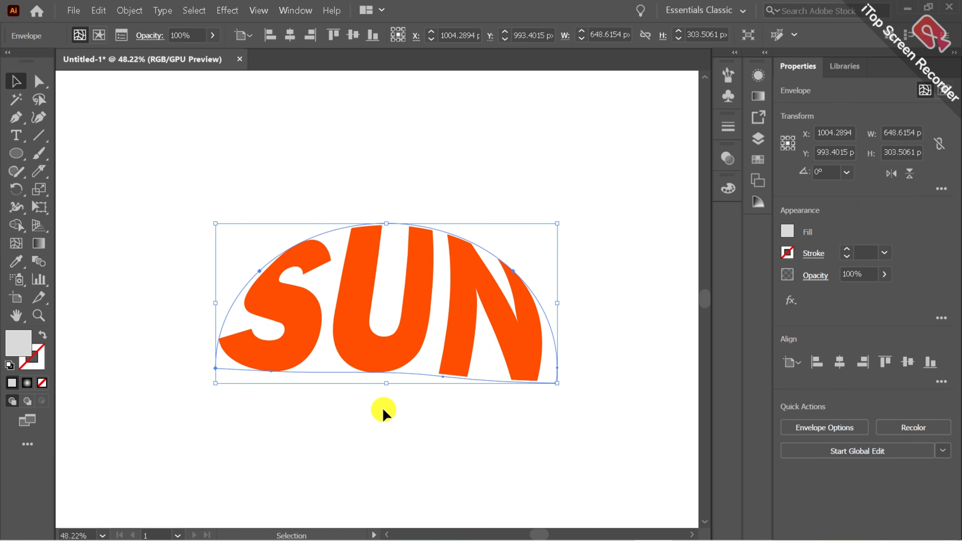
pyautogui.click(594, 432)
pyautogui.click(527, 366)
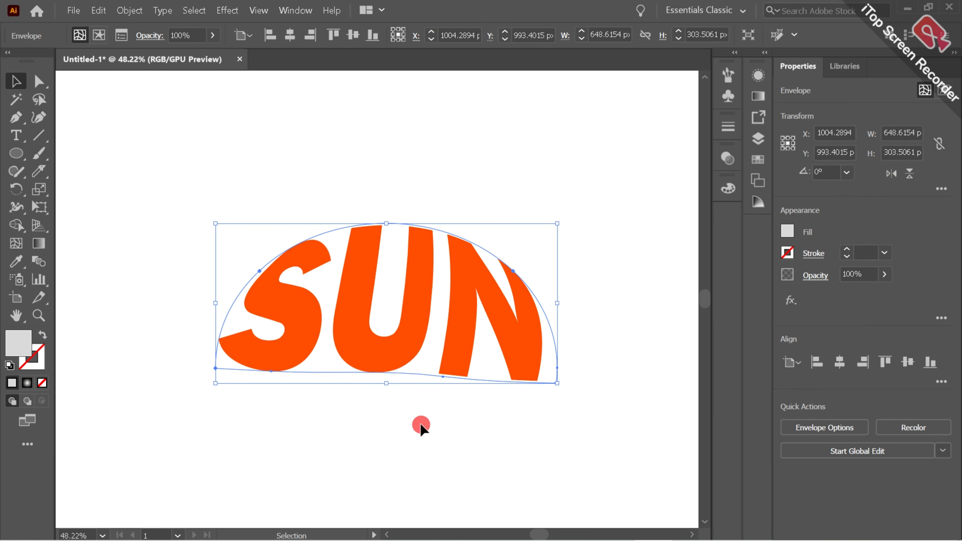
pyautogui.click(420, 423)
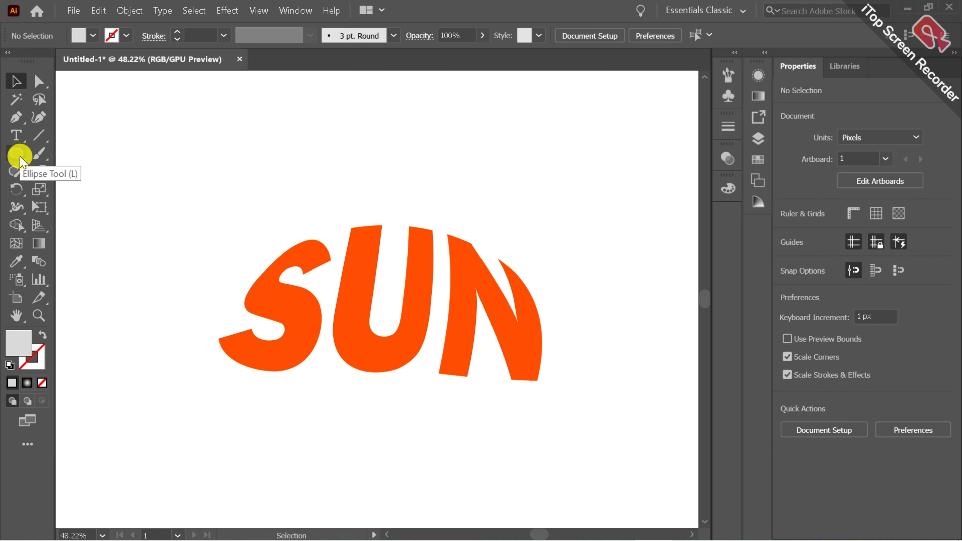
# Draw an S-shaped wavy path about 42 px wide and 223 px tall above the letter U with the Curvature tool
pyautogui.click(38, 116)
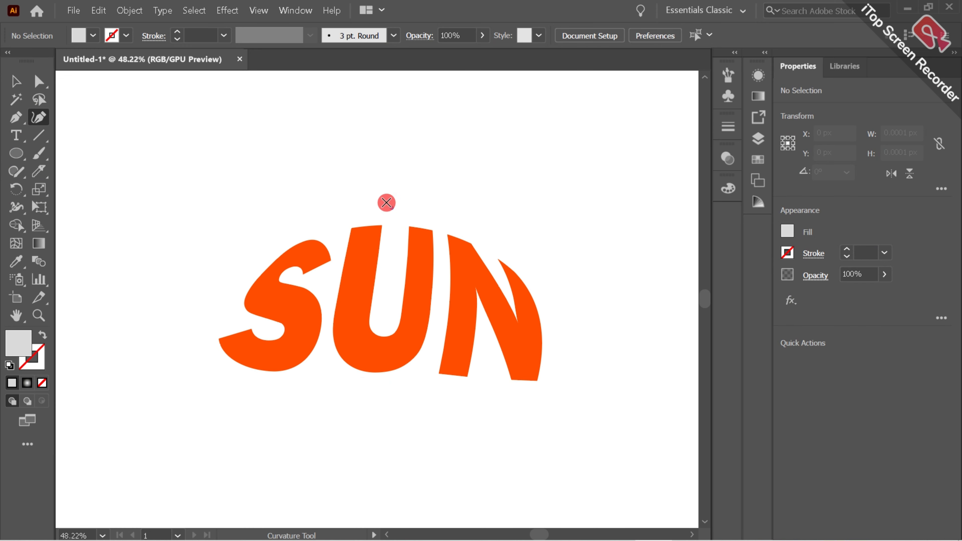
pyautogui.click(395, 210)
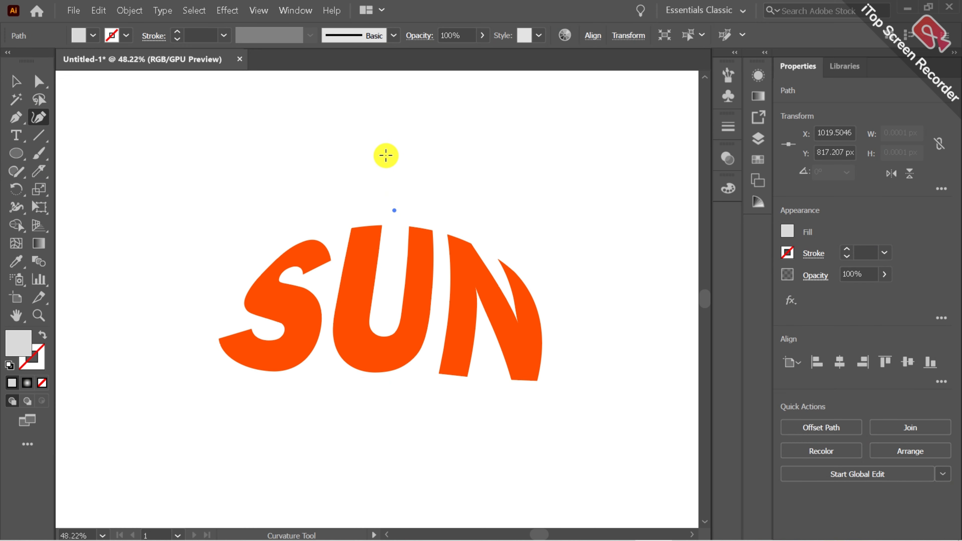
pyautogui.click(385, 142)
pyautogui.click(404, 92)
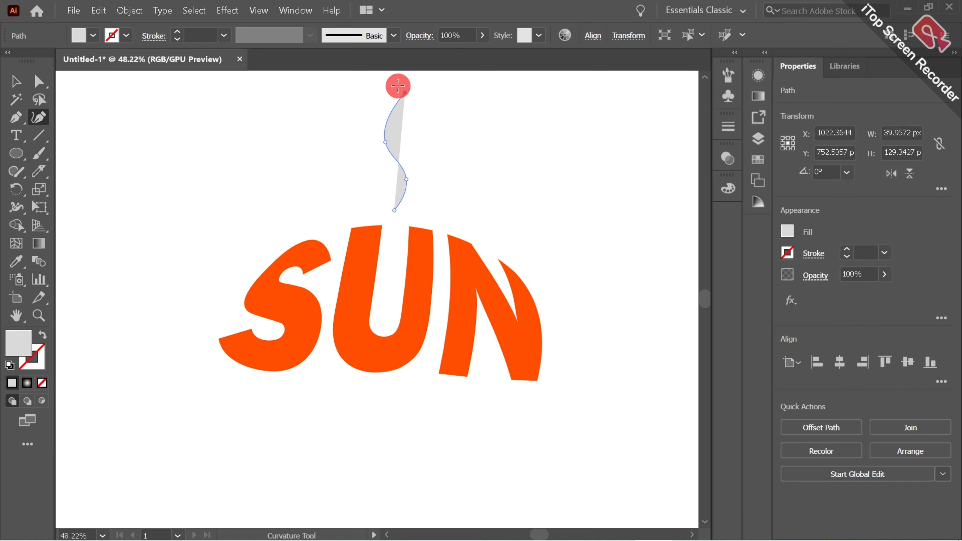
# Give the wavy path no fill and a 6 pt stroke in yellow ffce00
pyautogui.click(33, 332)
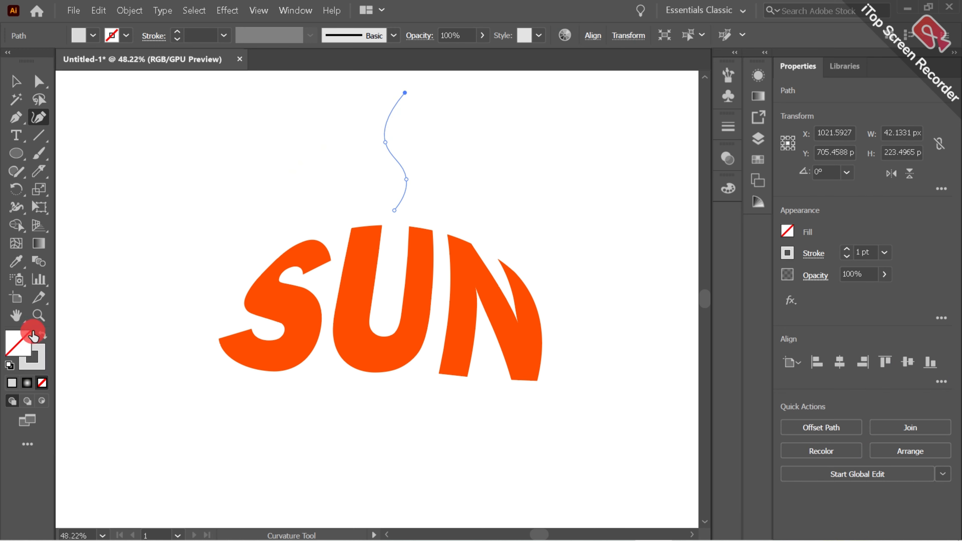
pyautogui.click(843, 251)
pyautogui.click(844, 251)
pyautogui.click(843, 251)
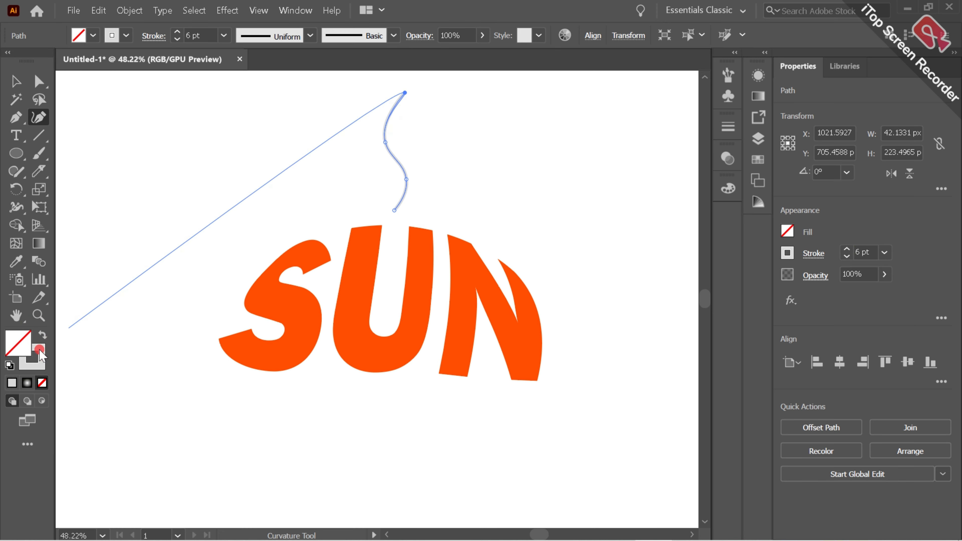
pyautogui.doubleClick(40, 352)
pyautogui.moveTo(730, 249); pyautogui.dragTo(726, 213)
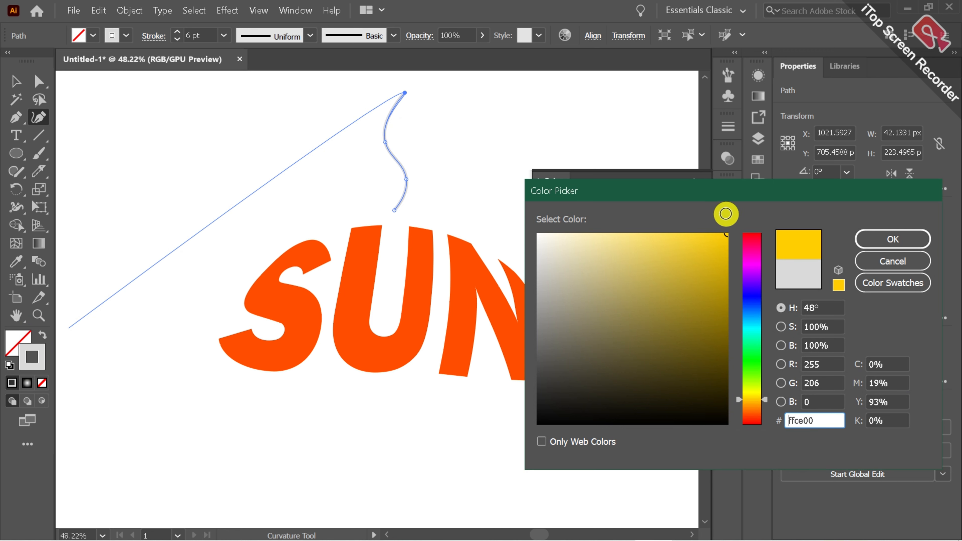
pyautogui.click(908, 239)
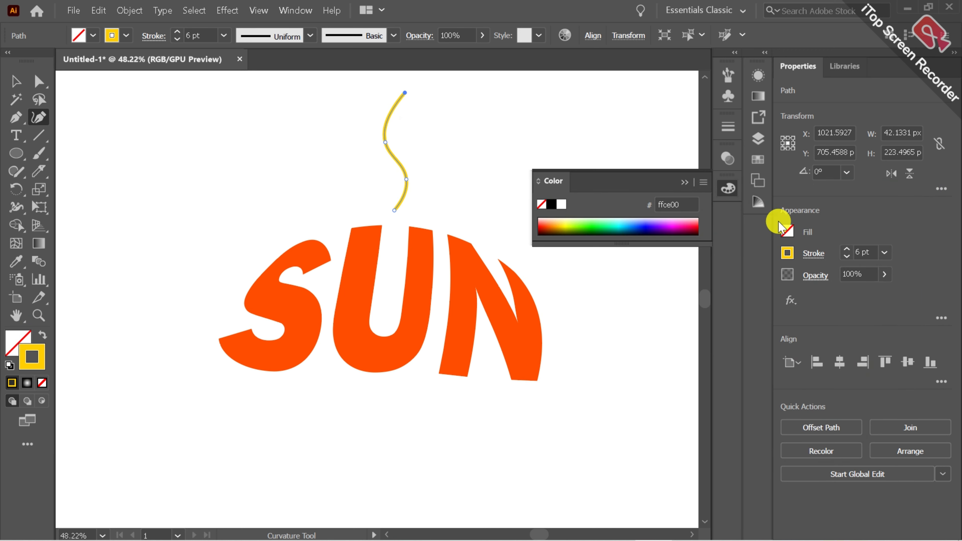
pyautogui.click(728, 189)
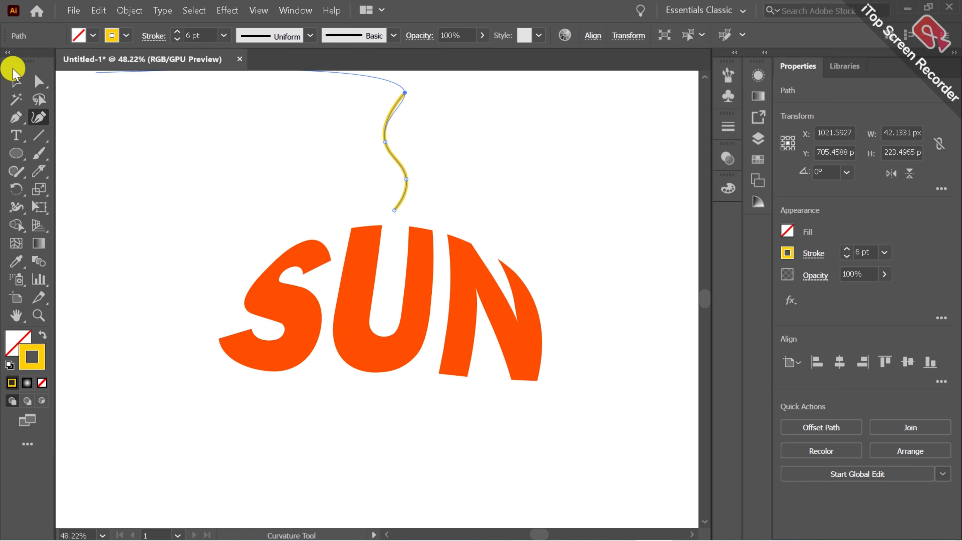
# Apply the triangular width profile to the wavy path so its stroke tapers to a point at the upper end
pyautogui.click(15, 80)
pyautogui.click(360, 170)
pyautogui.click(400, 167)
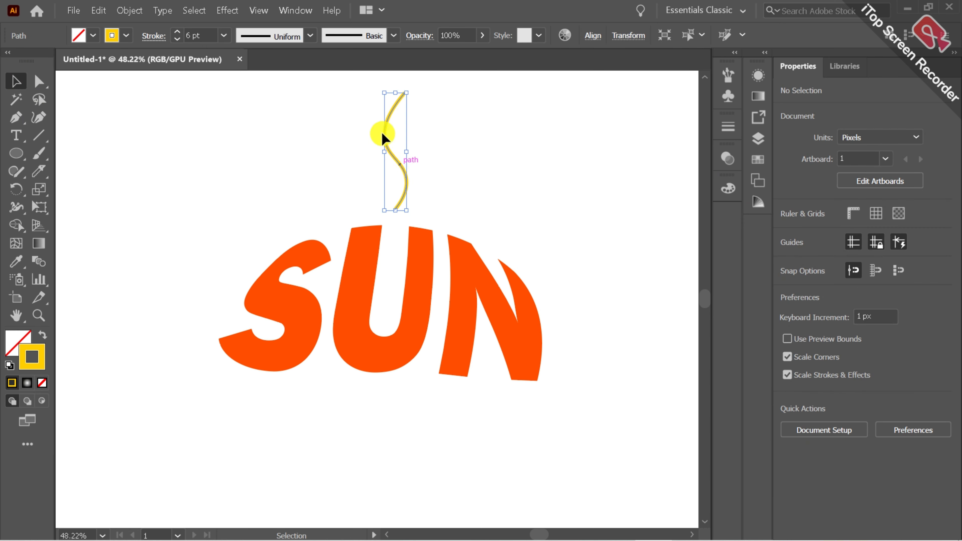
pyautogui.click(312, 35)
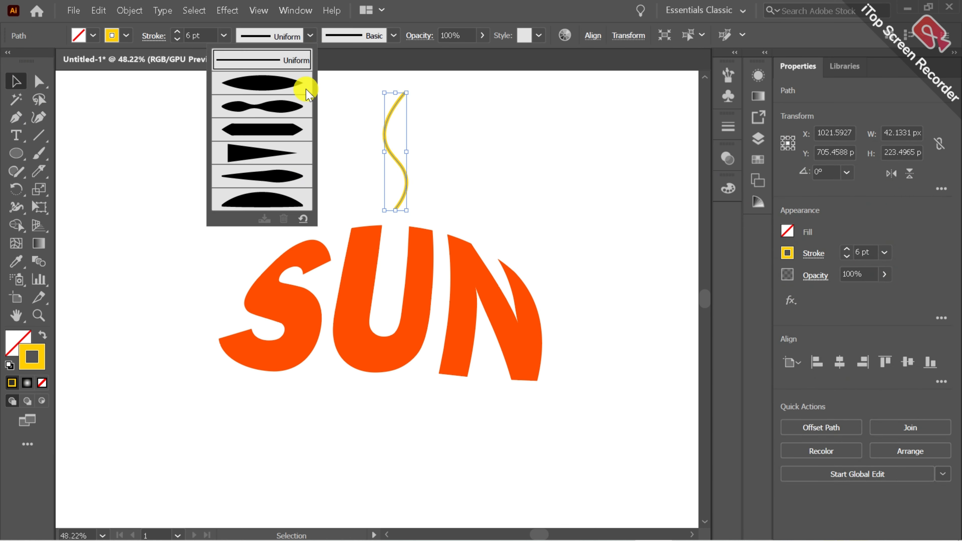
pyautogui.click(280, 151)
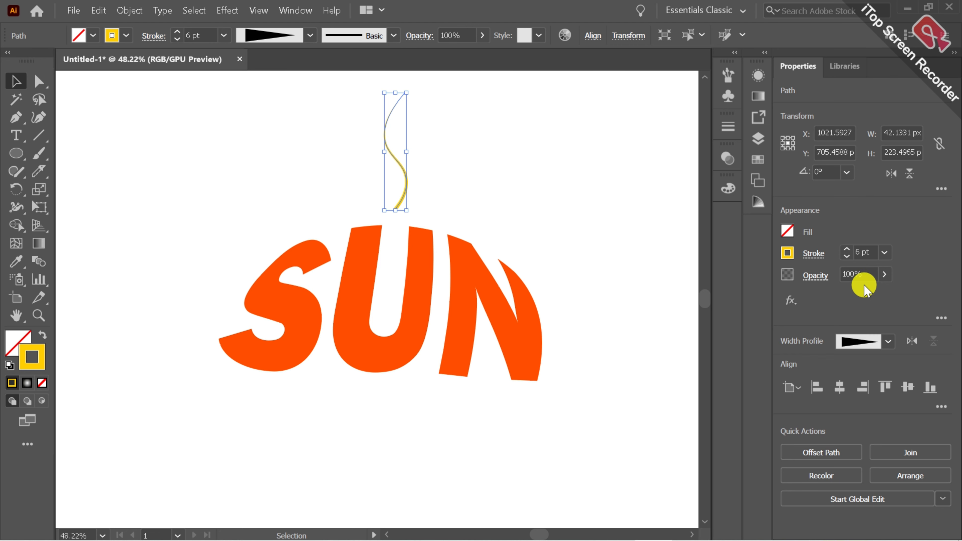
# Set the tapered path's stroke weight to 19 pt with a round cap
pyautogui.click(848, 249)
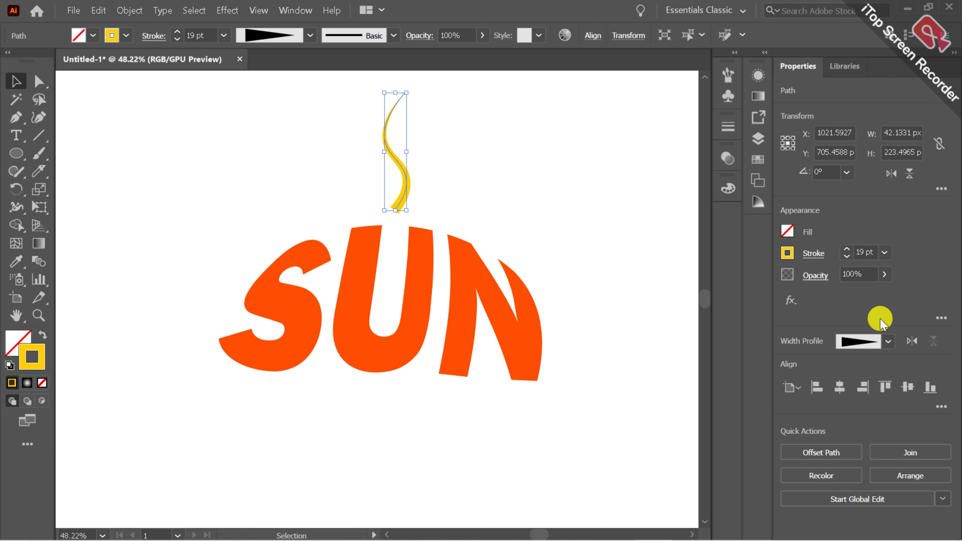
pyautogui.click(807, 252)
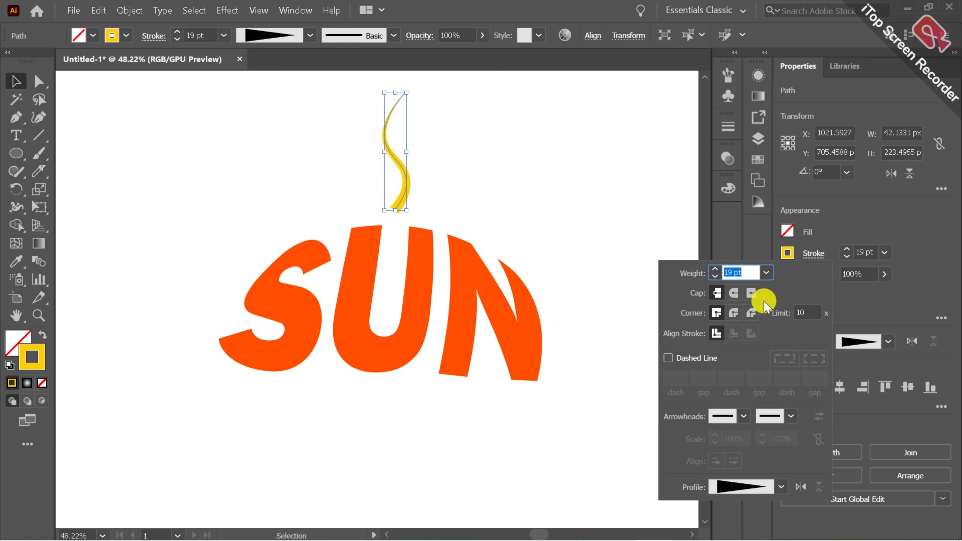
pyautogui.click(739, 293)
pyautogui.click(600, 269)
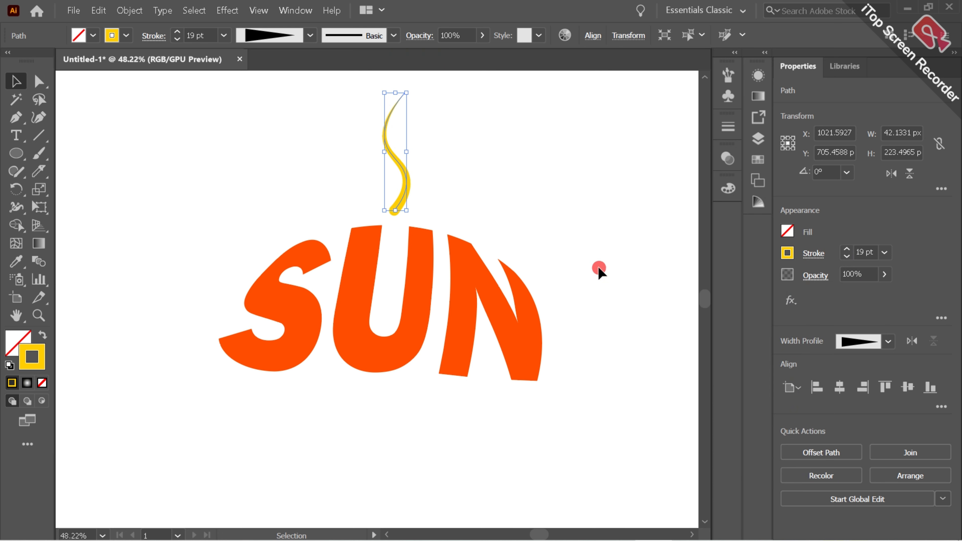
# Fan nine copies of the wavy ray around a point just below the U, rotated 8.88° apart, ending beside the S
pyautogui.click(401, 196)
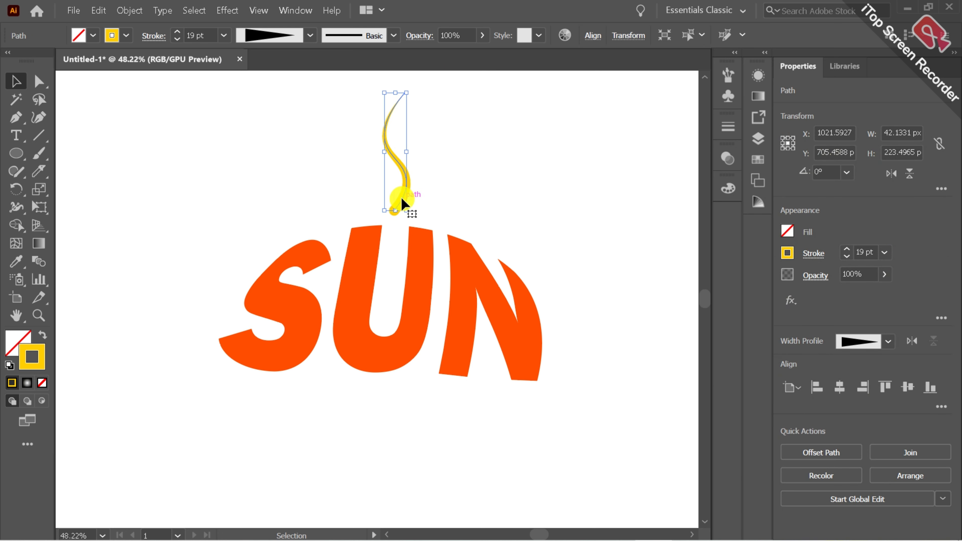
pyautogui.click(16, 188)
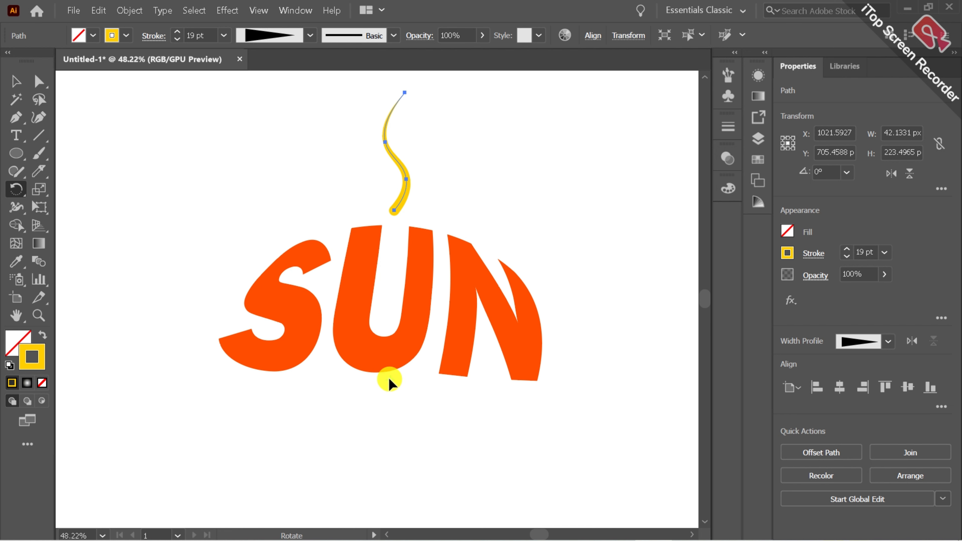
pyautogui.click(390, 380)
pyautogui.moveTo(391, 384); pyautogui.dragTo(397, 390)
pyautogui.hotkey('ctrl', 'd')
pyautogui.hotkey('ctrl', 'd')
pyautogui.hotkey('ctrl', 'd')
pyautogui.hotkey('ctrl', 'd')
pyautogui.hotkey('ctrl', 'd')
pyautogui.hotkey('ctrl', 'd')
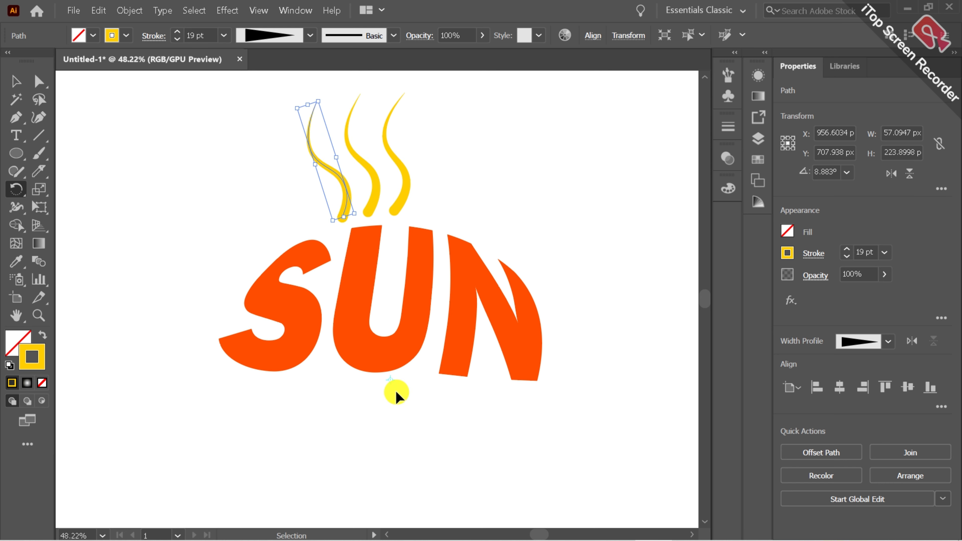
pyautogui.hotkey('ctrl', 'd')
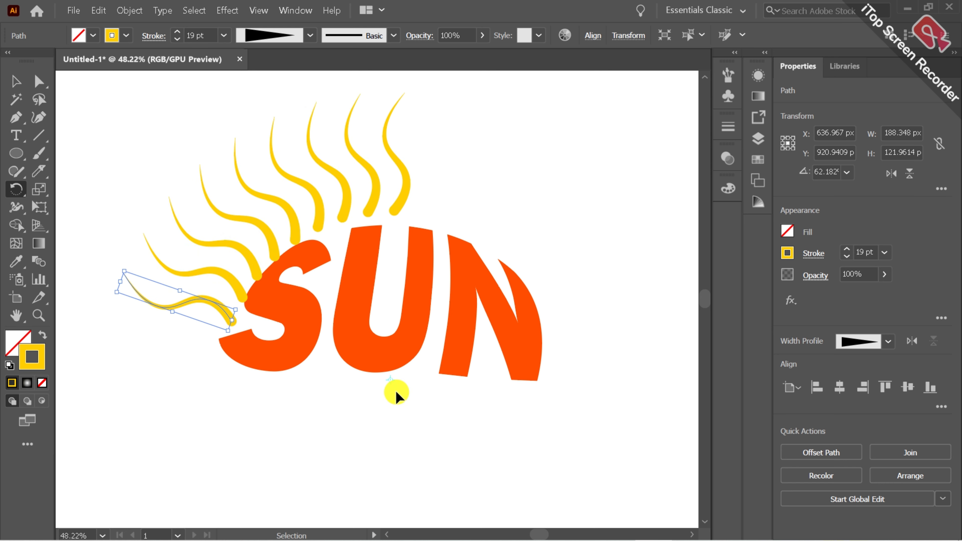
pyautogui.hotkey('ctrl', 'd')
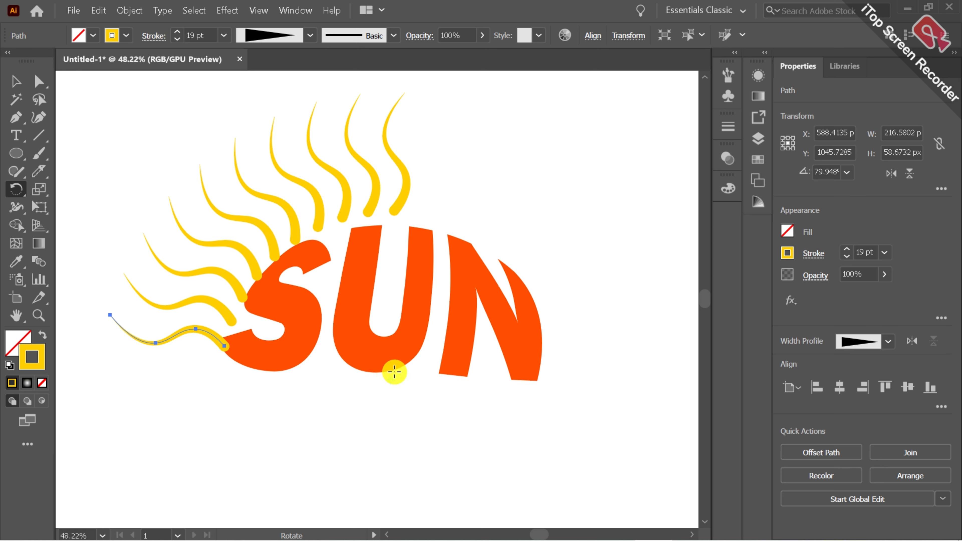
pyautogui.keyDown('alt'); pyautogui.click(379, 373); pyautogui.keyUp('alt')
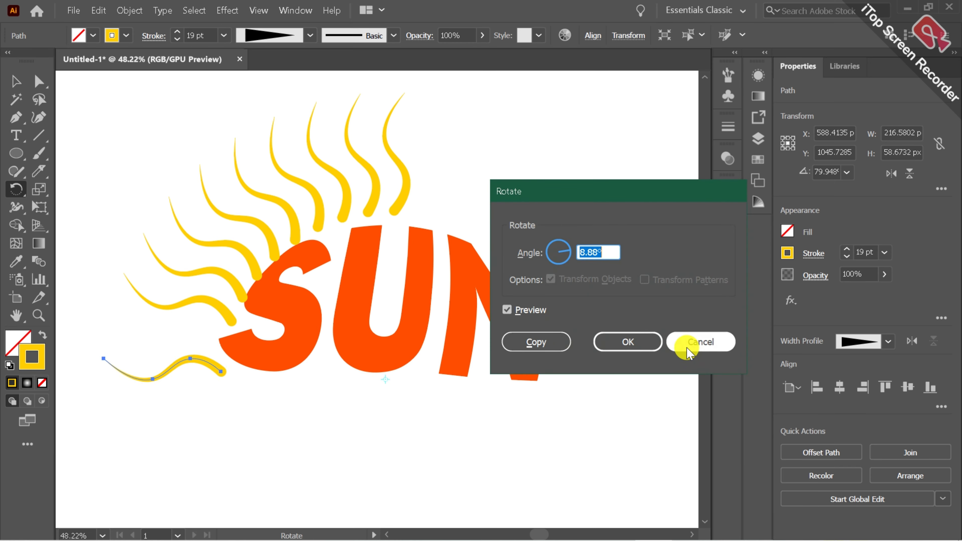
pyautogui.click(688, 352)
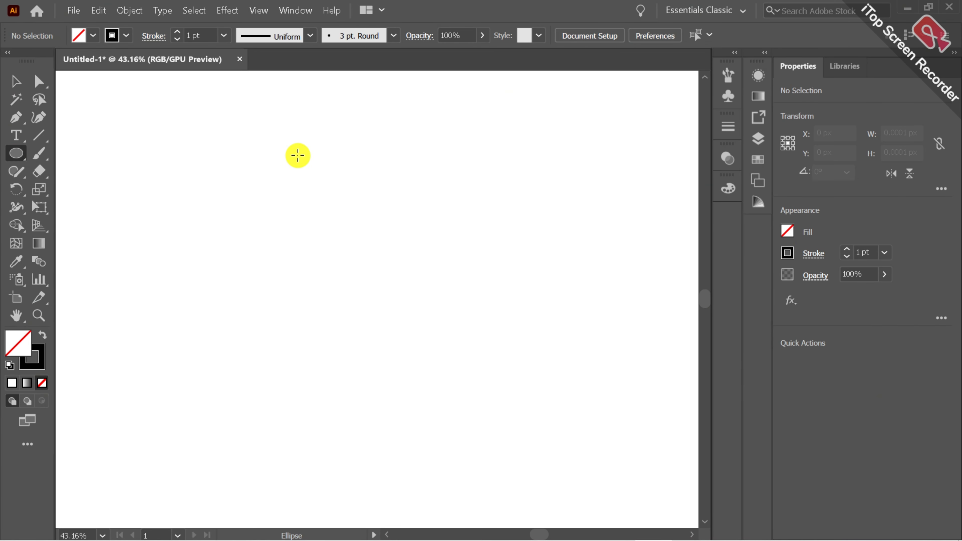
# Draw a circle about 413 px in diameter and centre it horizontally and vertically on the artboard
pyautogui.moveTo(297, 156); pyautogui.dragTo(500, 358)
pyautogui.click(839, 360)
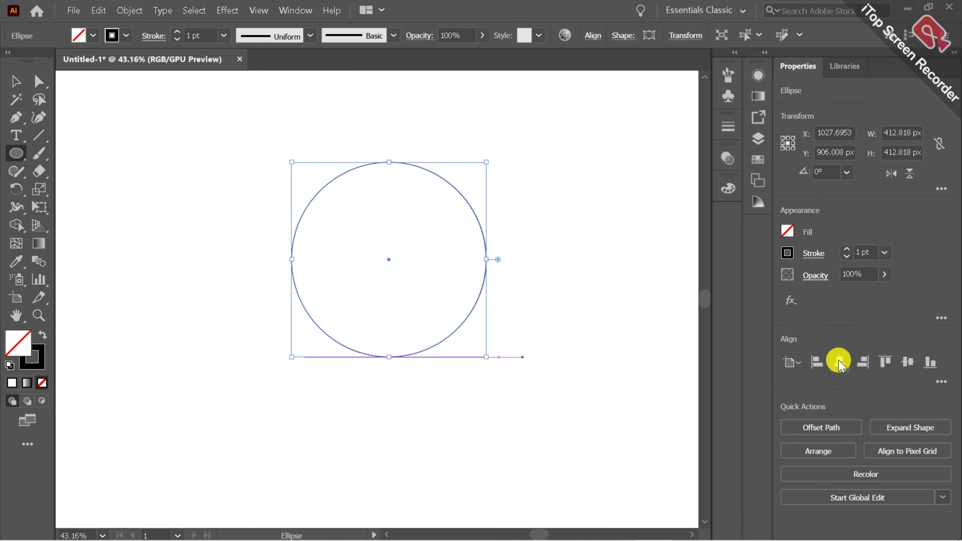
pyautogui.click(912, 359)
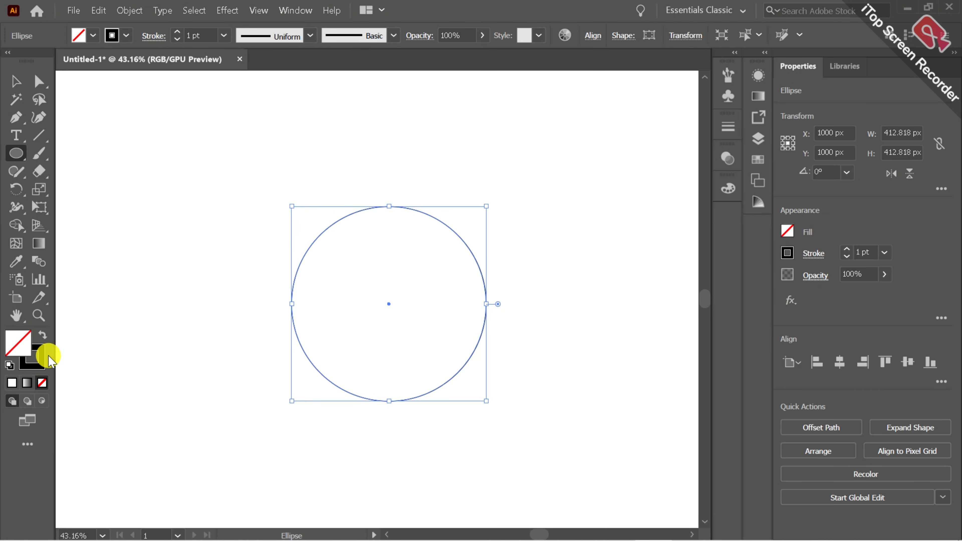
# Give the circle a solid black fill and no stroke
pyautogui.click(43, 337)
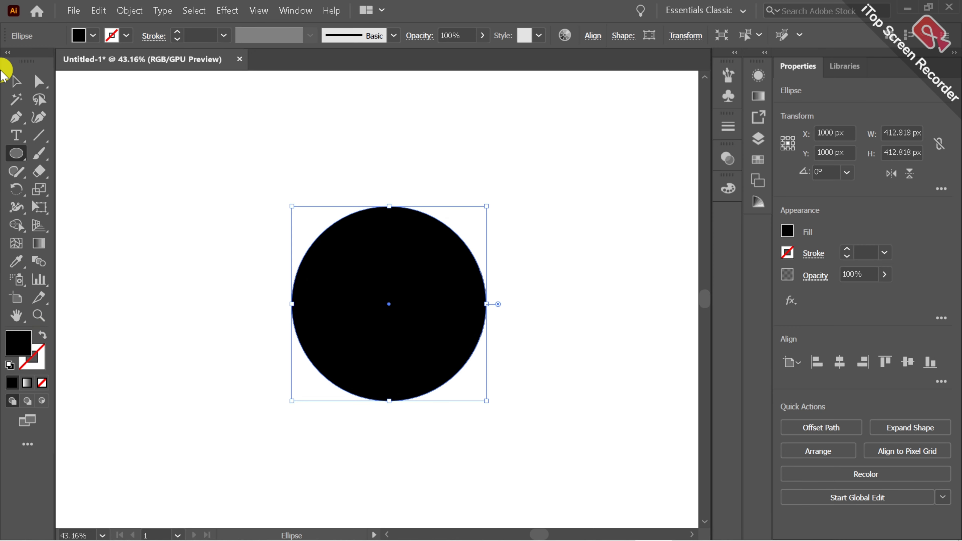
pyautogui.click(16, 81)
pyautogui.click(189, 215)
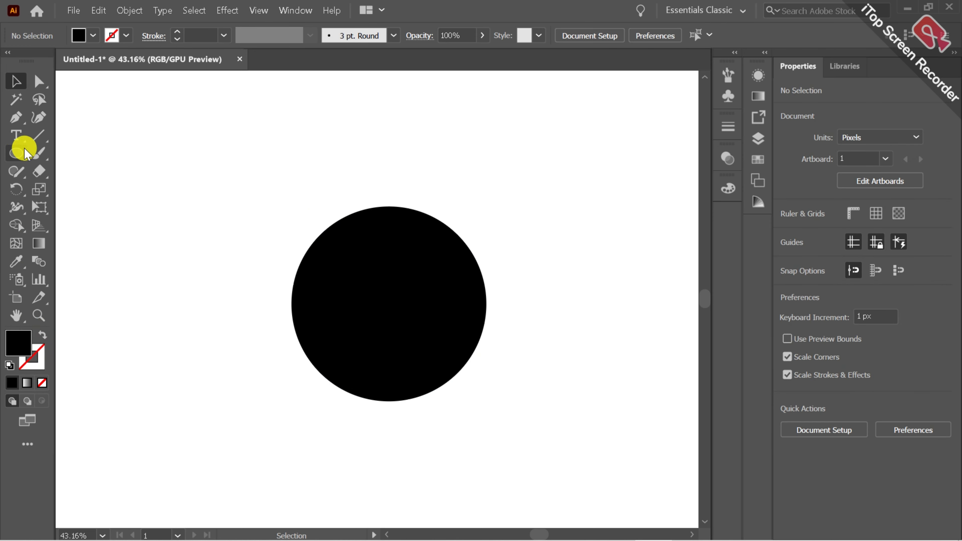
# Draw a closed curved horn-shaped ray about 102 px wide and 154 px tall just above the circle with the Curvature and Pen tools
pyautogui.click(41, 141)
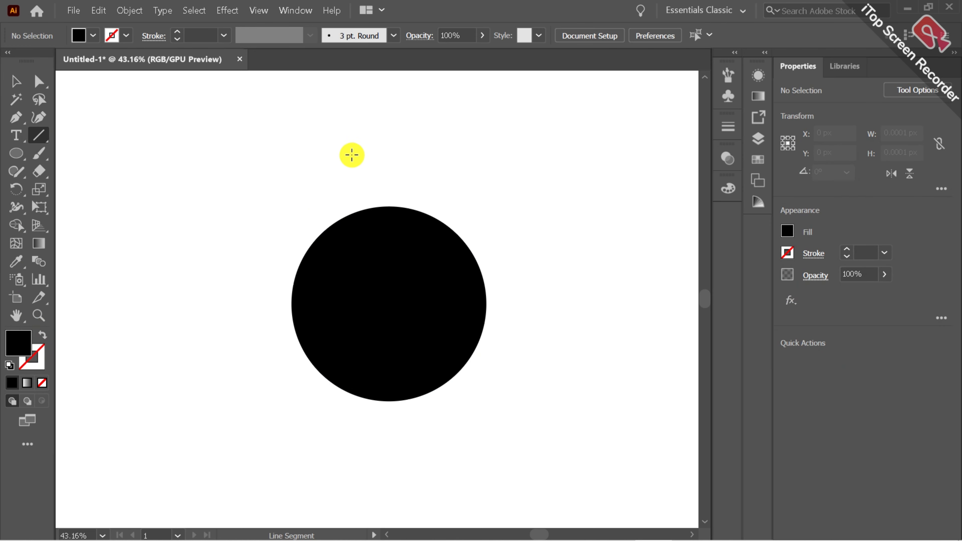
pyautogui.click(39, 118)
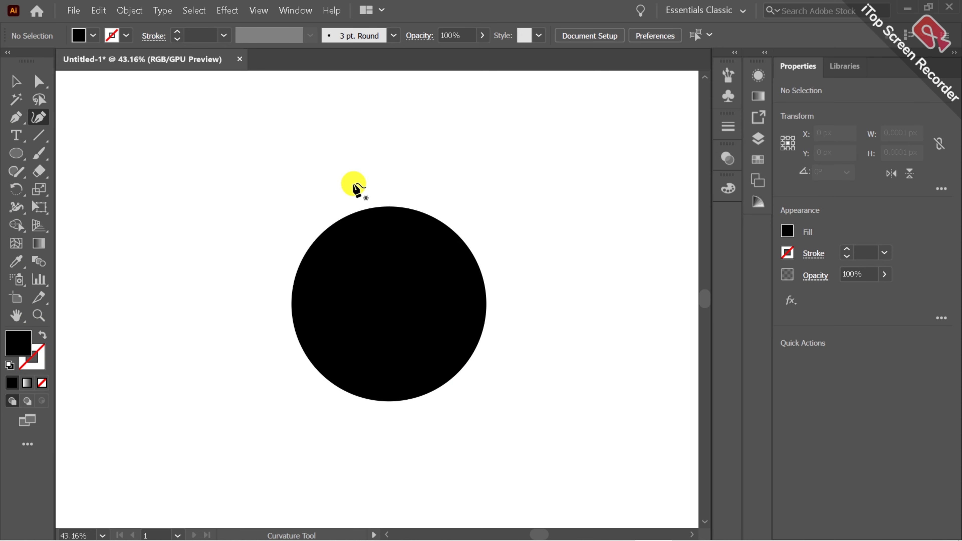
pyautogui.click(360, 199)
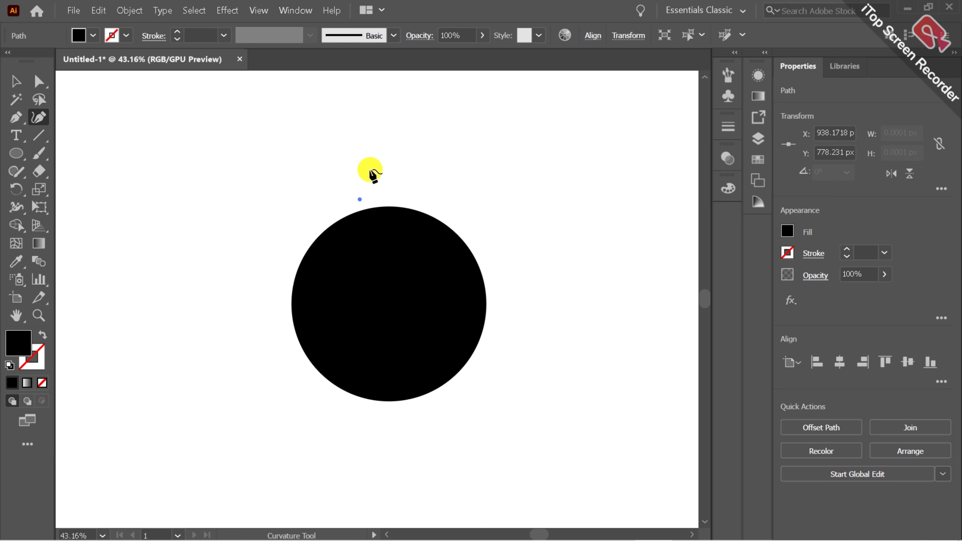
pyautogui.click(379, 155)
pyautogui.click(367, 127)
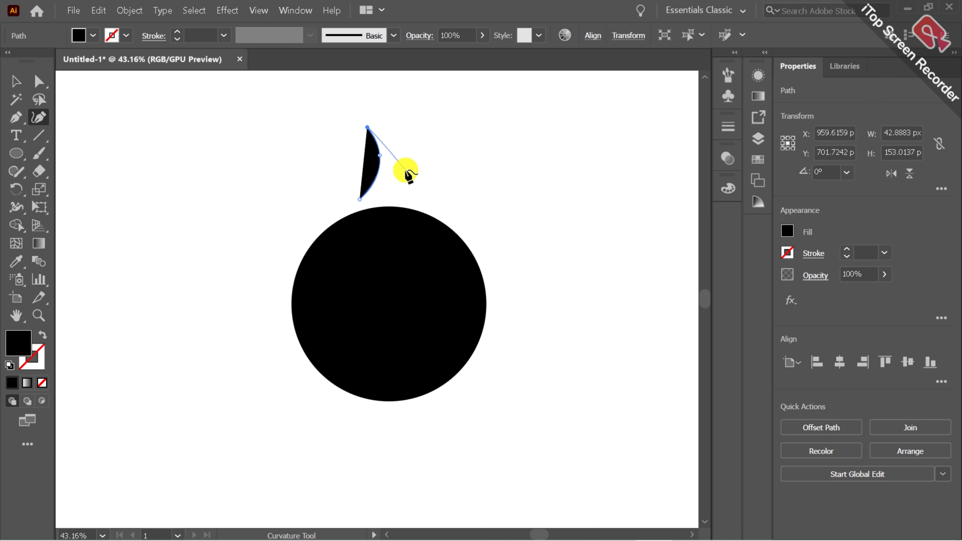
pyautogui.click(407, 195)
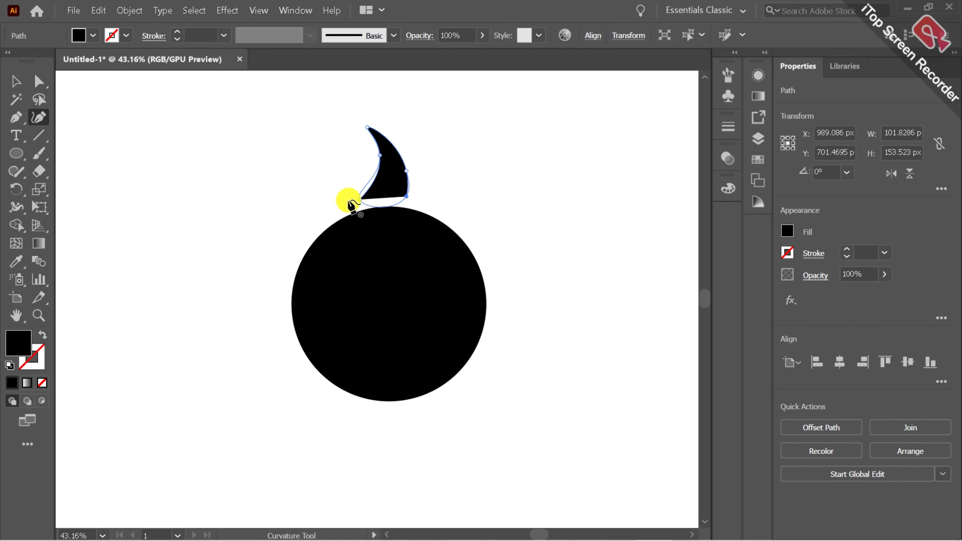
pyautogui.click(16, 119)
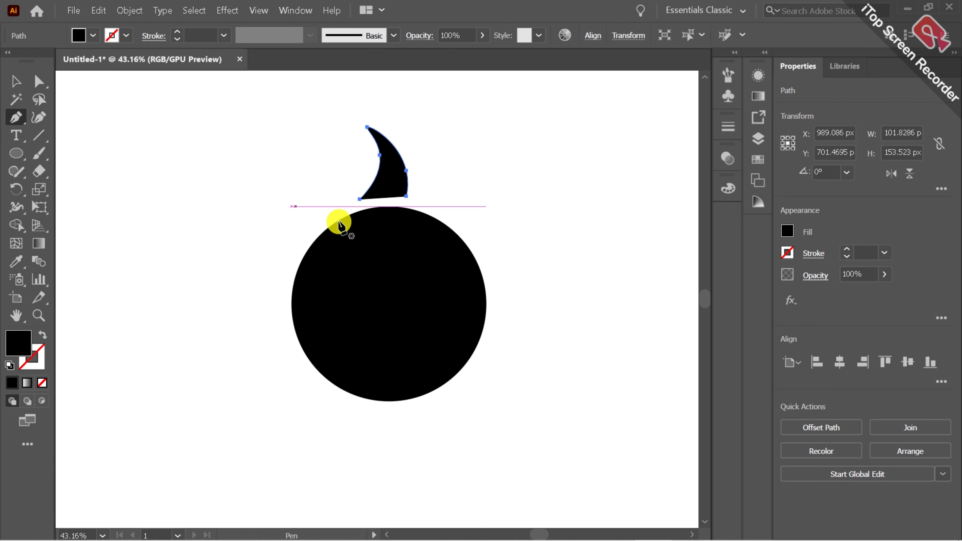
pyautogui.click(360, 200)
# Move the curved ray down so its base slightly overlaps the top edge of the circle
pyautogui.click(16, 96)
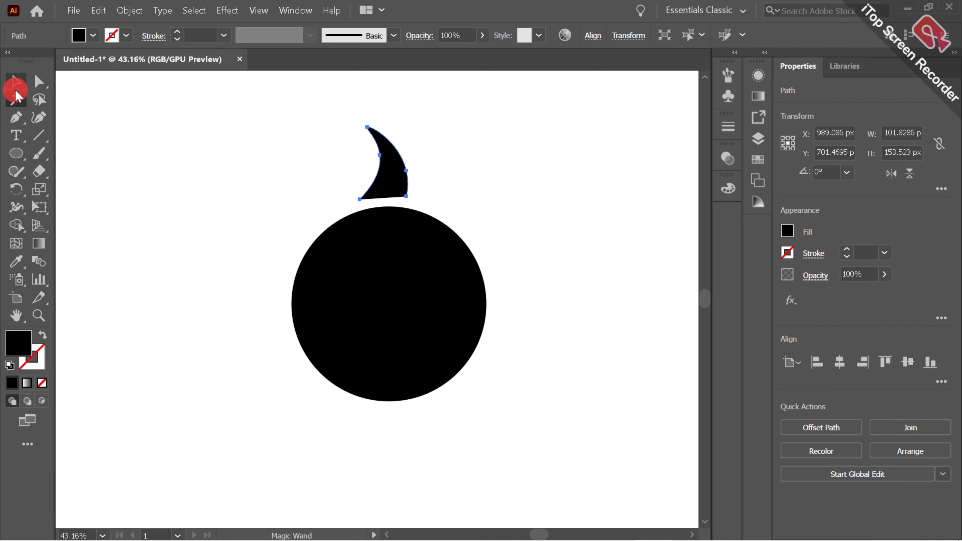
pyautogui.click(15, 81)
pyautogui.click(445, 167)
pyautogui.moveTo(407, 178); pyautogui.dragTo(402, 192)
pyautogui.click(509, 191)
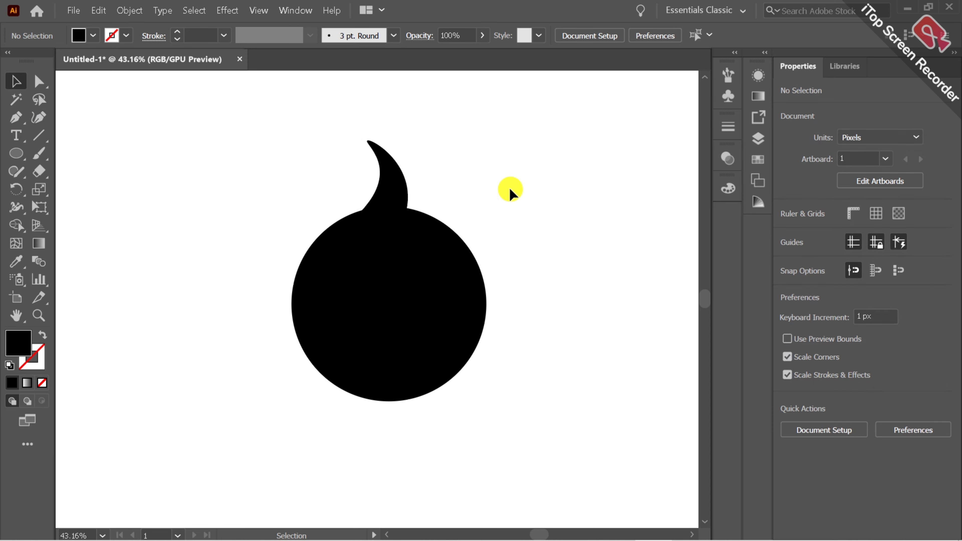
# Select the ray and the circle and align their centres horizontally
pyautogui.click(390, 175)
pyautogui.moveTo(266, 172); pyautogui.dragTo(394, 235)
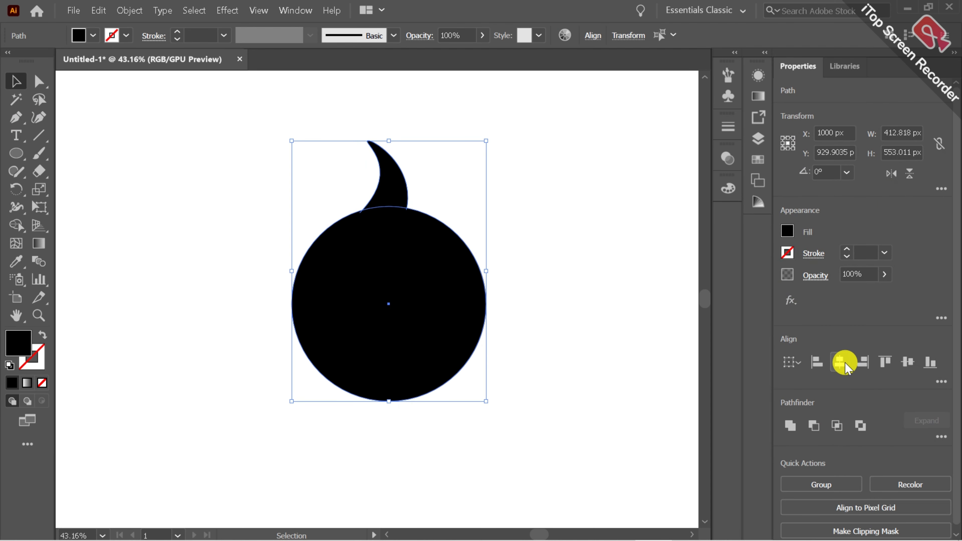
pyautogui.click(840, 362)
# Try to align the ray and the circle on their vertical centres, and undo it
pyautogui.click(908, 362)
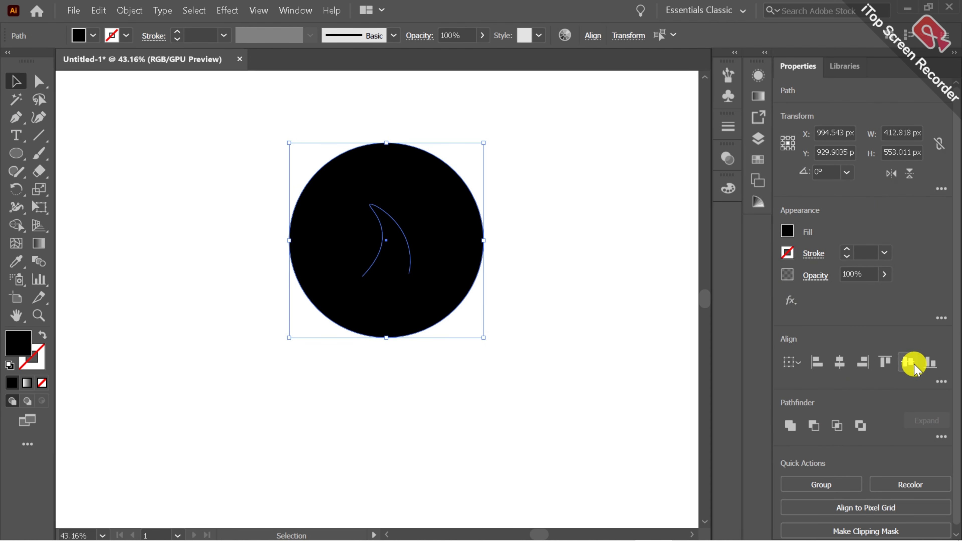
pyautogui.click(106, 13)
pyautogui.click(152, 24)
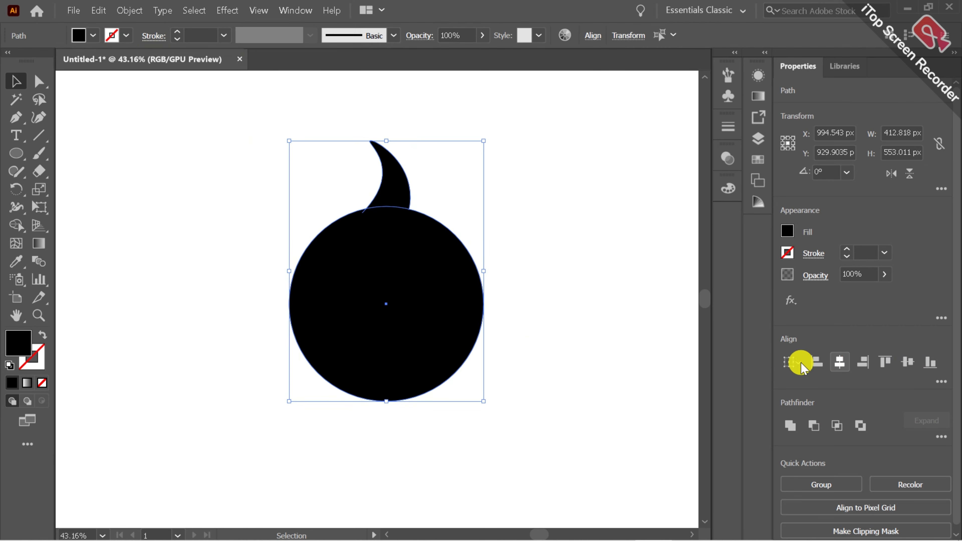
# Merge the ray and the circle into one shape with the Shape Builder tool
pyautogui.click(524, 350)
pyautogui.moveTo(313, 200); pyautogui.dragTo(505, 307)
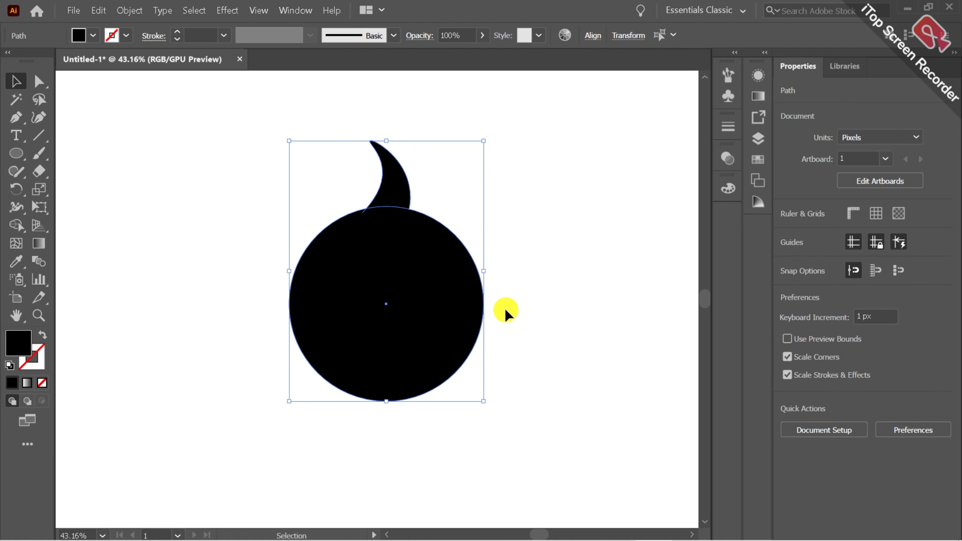
pyautogui.click(15, 224)
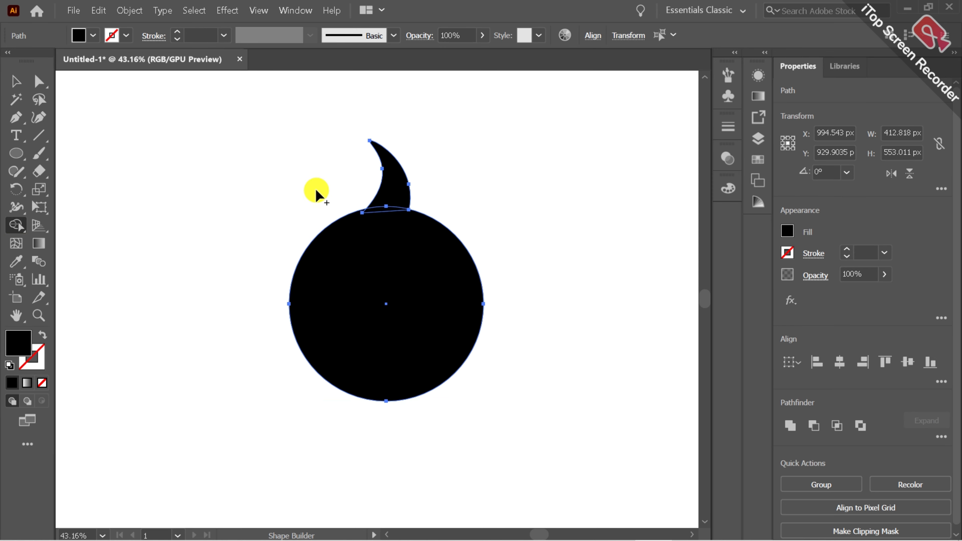
pyautogui.moveTo(382, 200); pyautogui.dragTo(387, 233)
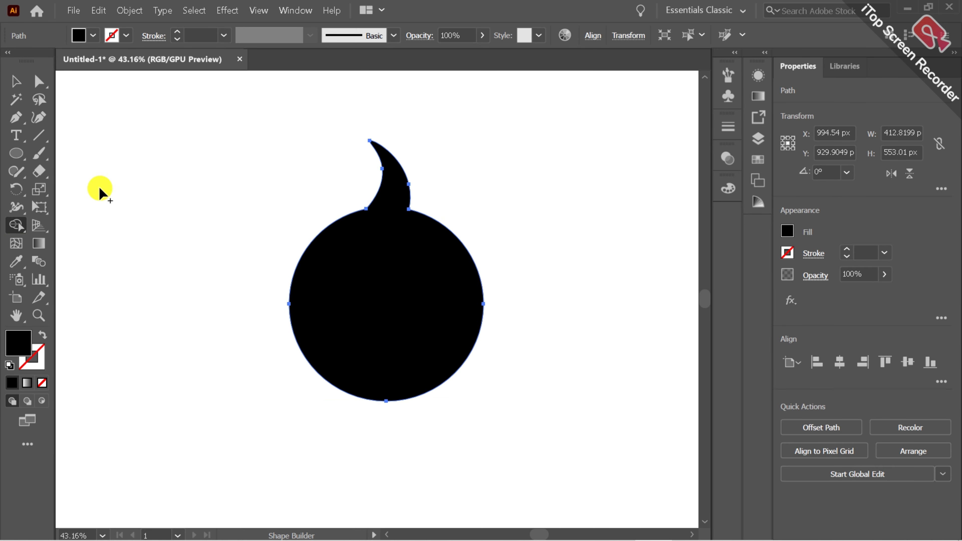
# Centre the merged shape horizontally and vertically on the artboard
pyautogui.click(15, 84)
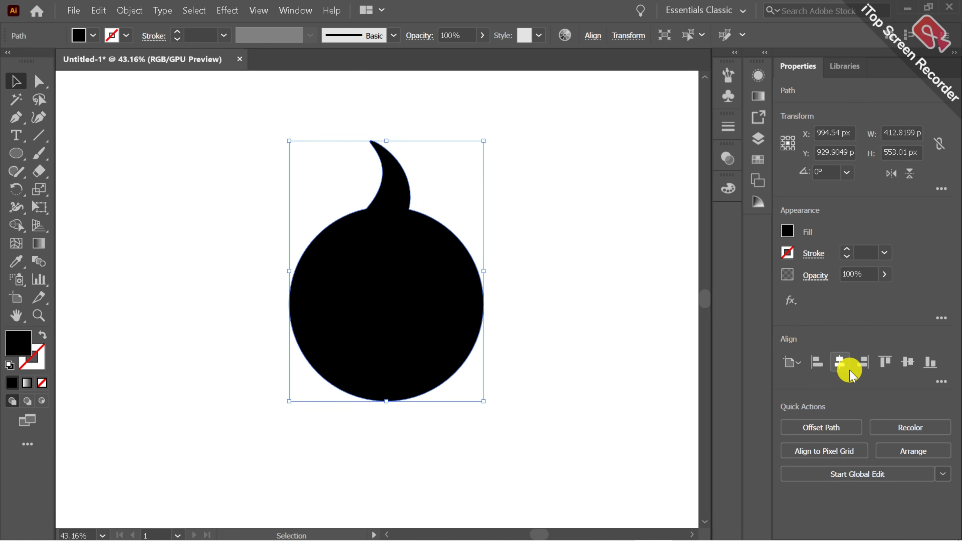
pyautogui.click(849, 369)
pyautogui.click(907, 364)
pyautogui.click(662, 350)
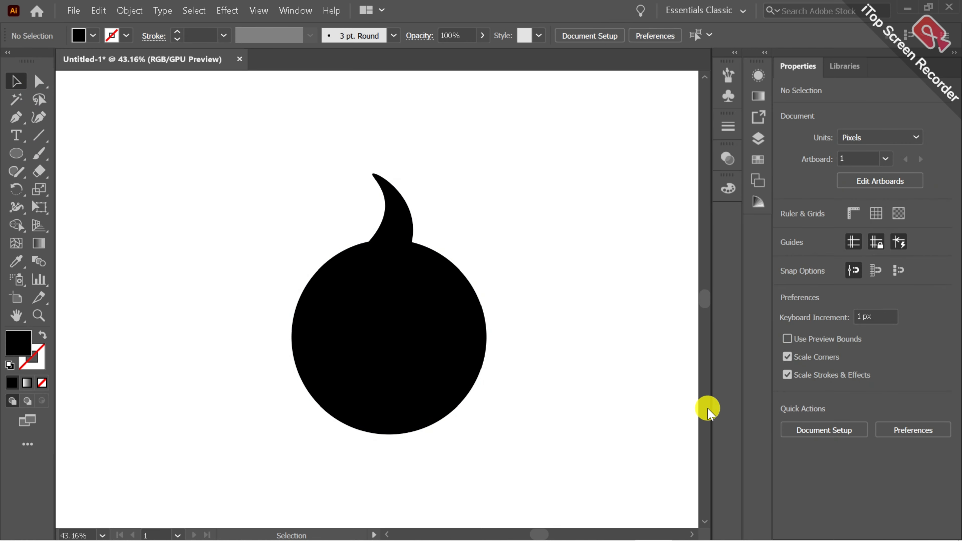
# Rotate the merged shape about 28° counterclockwise around the middle of its circle
pyautogui.scroll(-5, 705, 512)
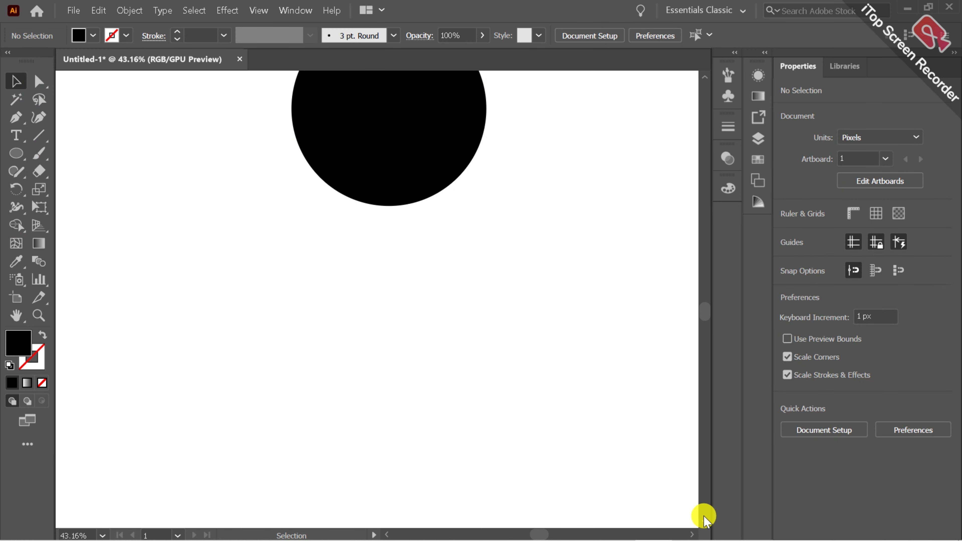
pyautogui.click(702, 75)
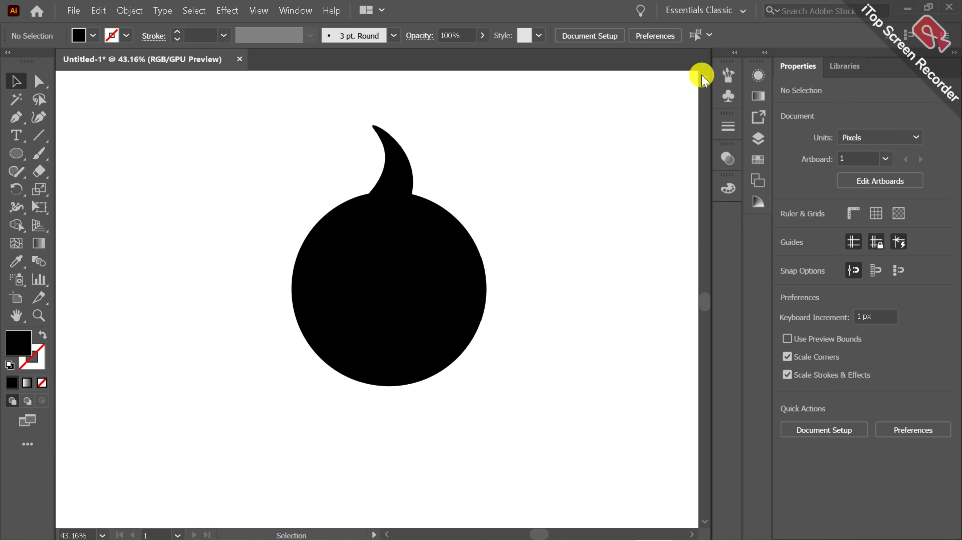
pyautogui.click(701, 75)
pyautogui.click(457, 333)
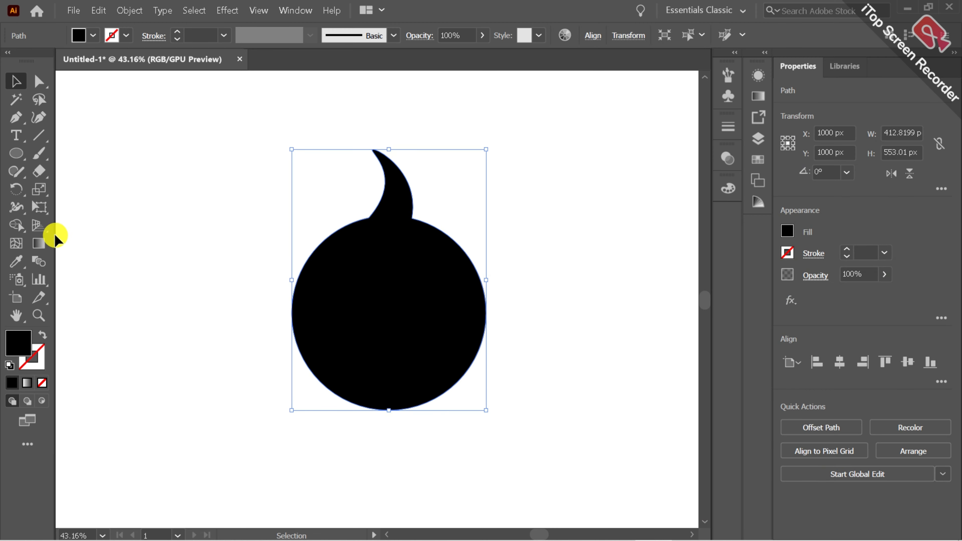
pyautogui.click(15, 188)
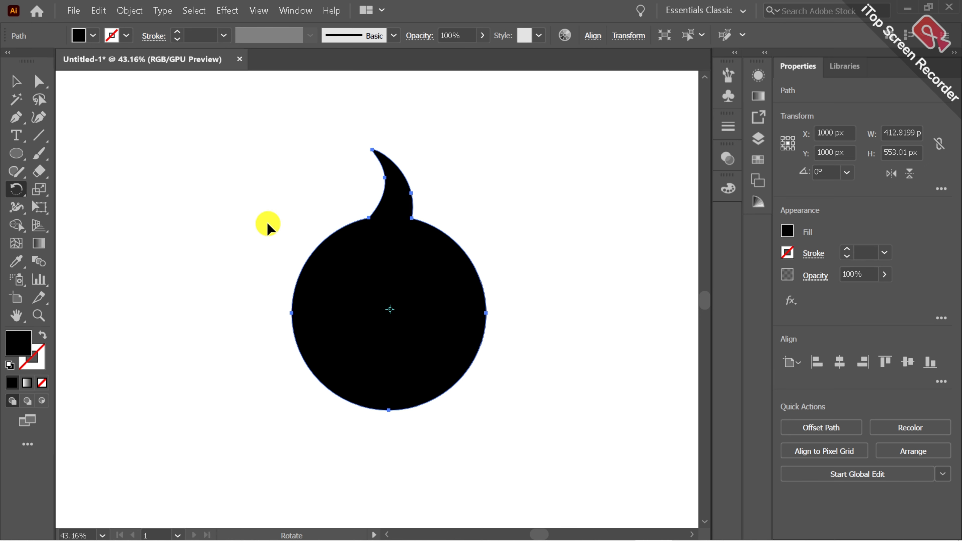
pyautogui.moveTo(391, 311)
pyautogui.mouseDown()
pyautogui.moveTo(382, 308)
pyautogui.moveTo(396, 313)
pyautogui.mouseUp()
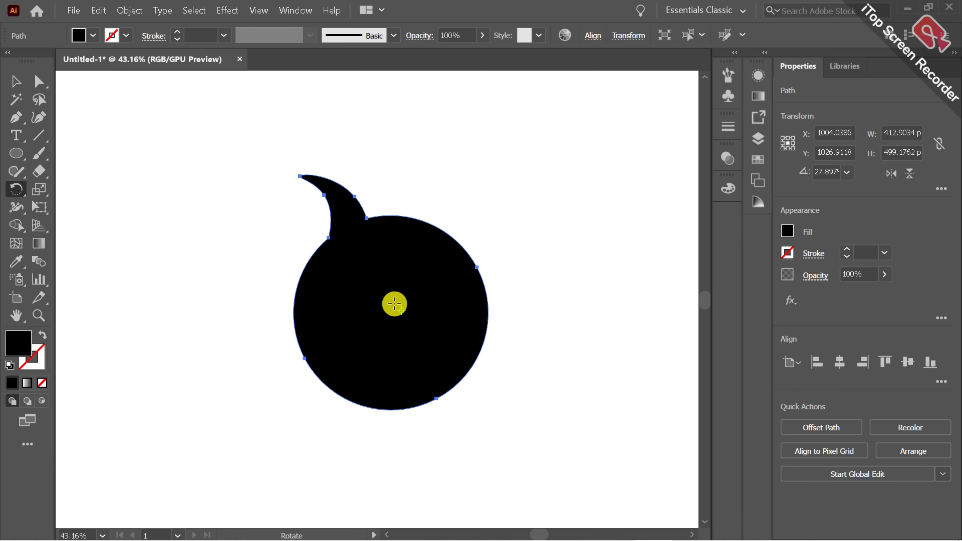
# Create a copy of the shape rotated 44° around the circle's centre
pyautogui.keyDown('alt'); pyautogui.click(385, 304); pyautogui.keyUp('alt')
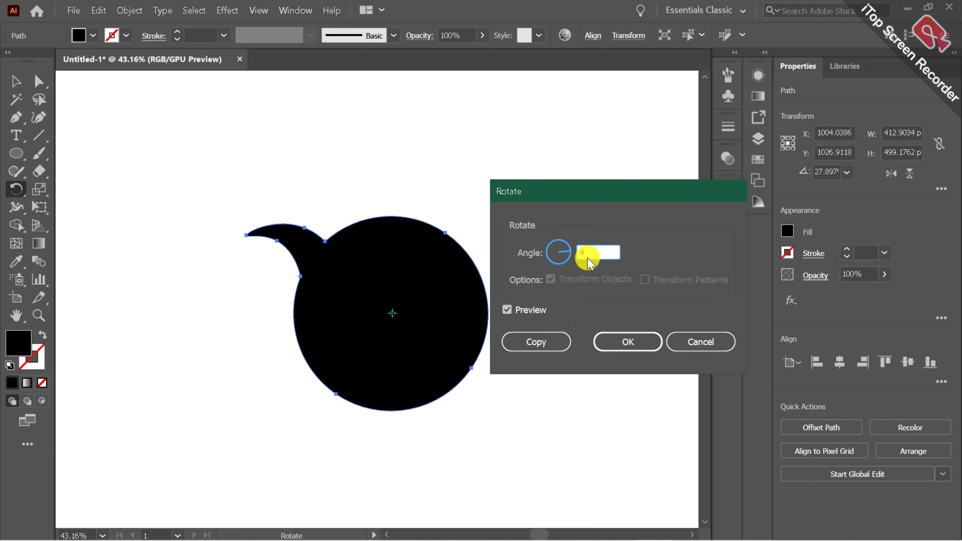
pyautogui.click(505, 311)
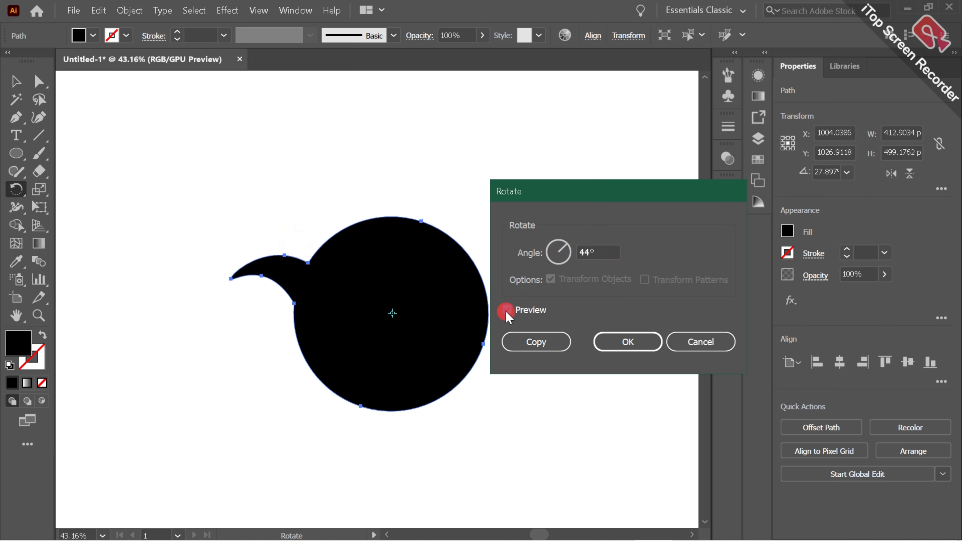
pyautogui.click(506, 312)
pyautogui.click(506, 312)
pyautogui.click(506, 310)
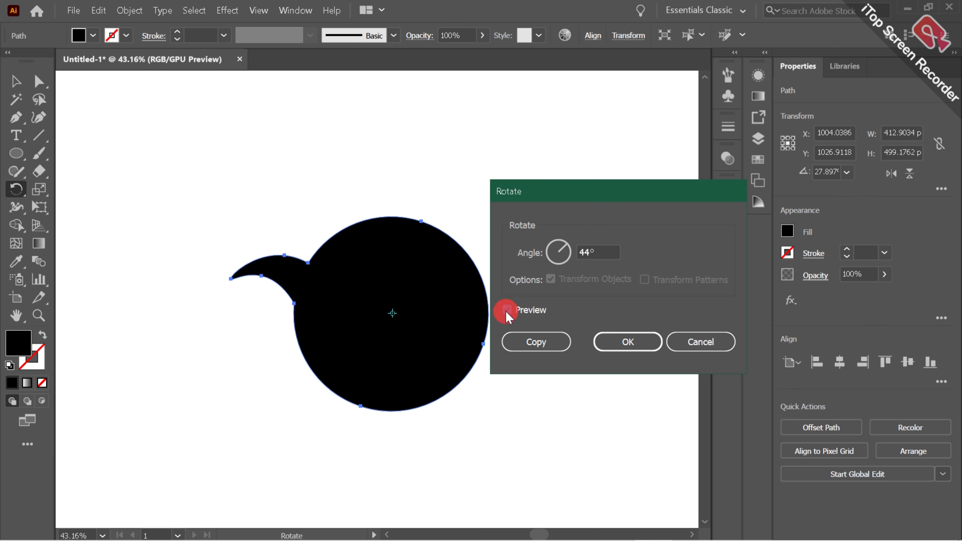
pyautogui.click(527, 343)
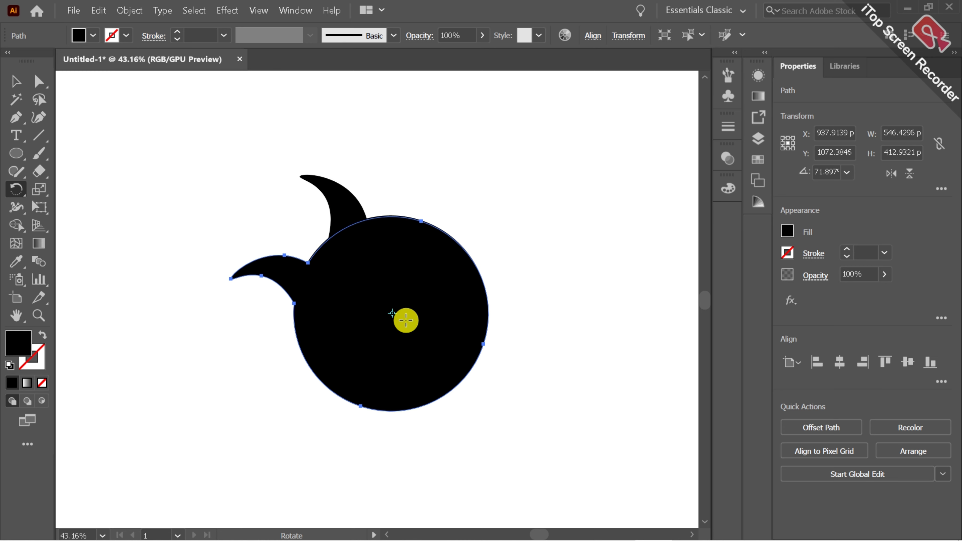
# Repeat the rotated copy six more times so the curved rays go all the way round the circle
pyautogui.hotkey('ctrl', 'd')
pyautogui.hotkey('ctrl', 'd')
pyautogui.hotkey('ctrl', 'd')
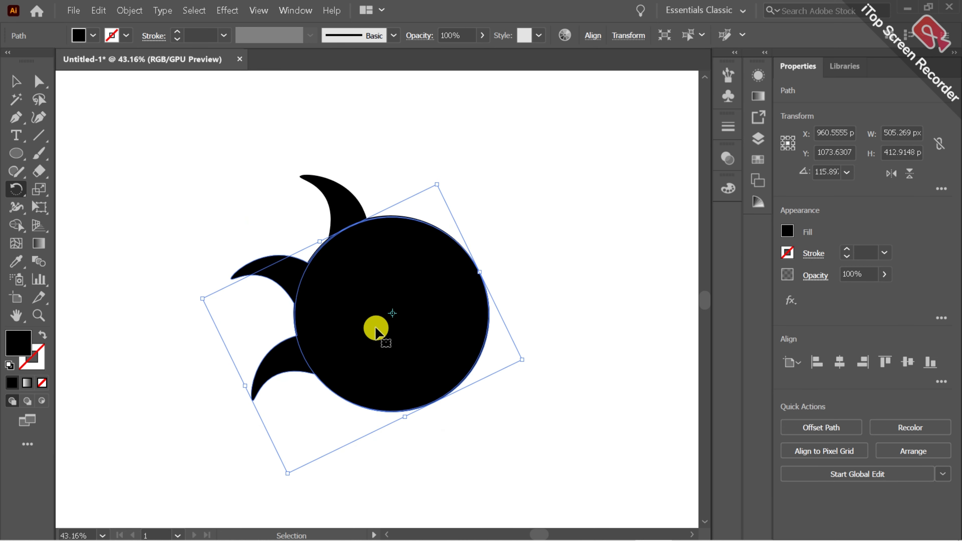
pyautogui.hotkey('ctrl', 'd')
pyautogui.hotkey('ctrl', 'd')
pyautogui.hotkey('ctrl', 'd')
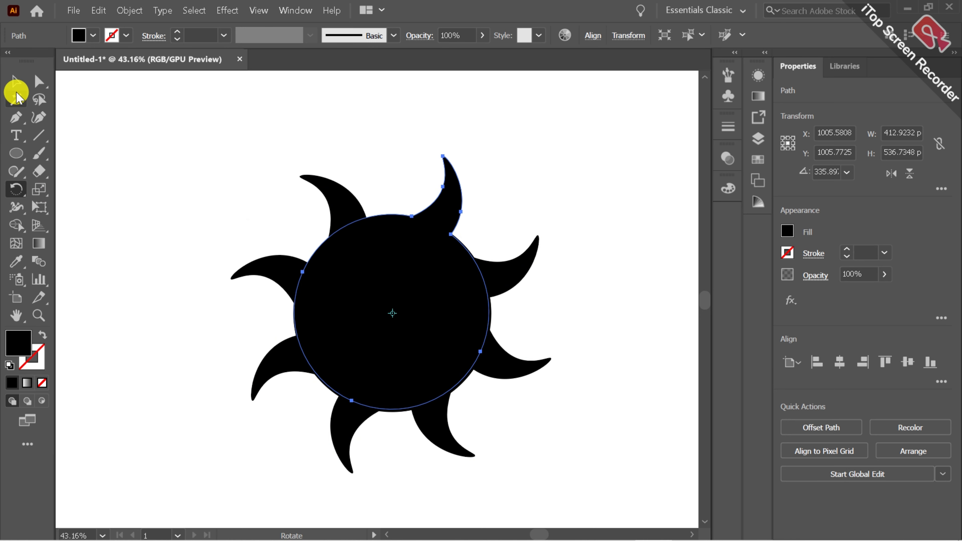
# Group all the rotated ray-and-circle shapes into one sun object
pyautogui.click(15, 81)
pyautogui.moveTo(191, 156); pyautogui.dragTo(623, 484)
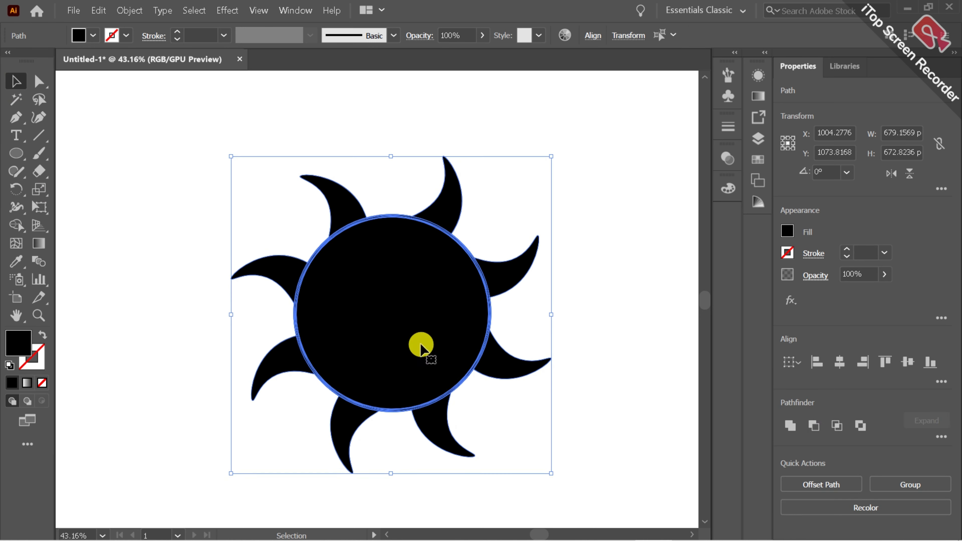
pyautogui.click(910, 484)
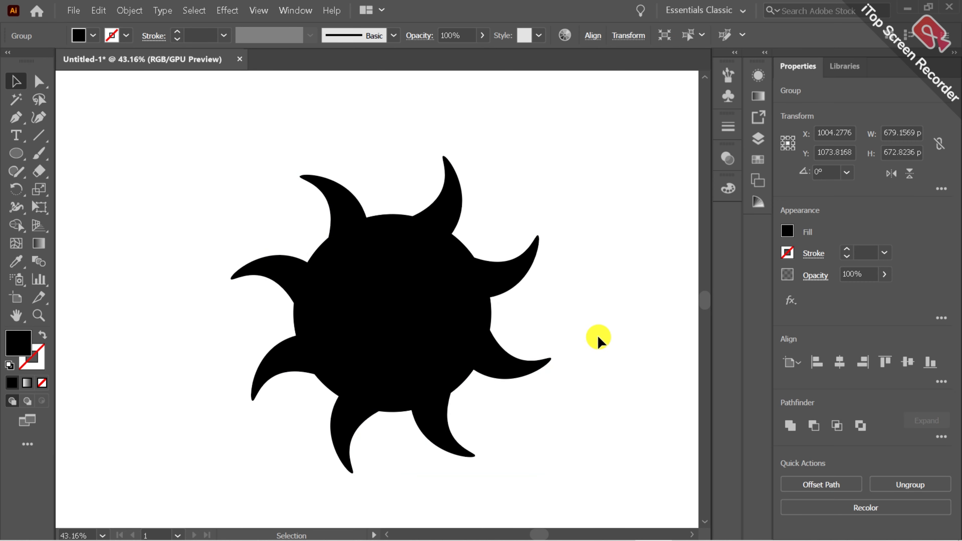
pyautogui.click(598, 335)
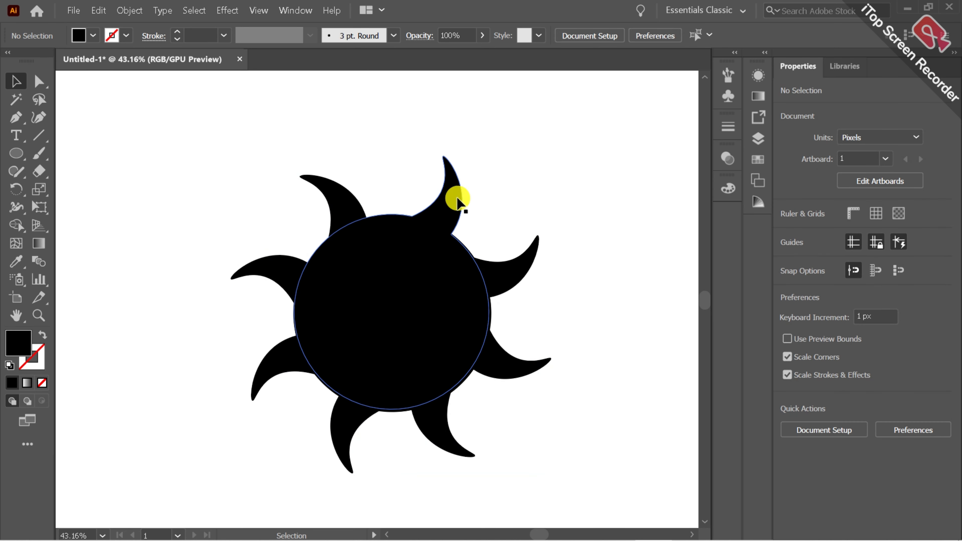
# Change the grouped sun's fill to a bright orange-red, about #ff4e17
pyautogui.click(413, 295)
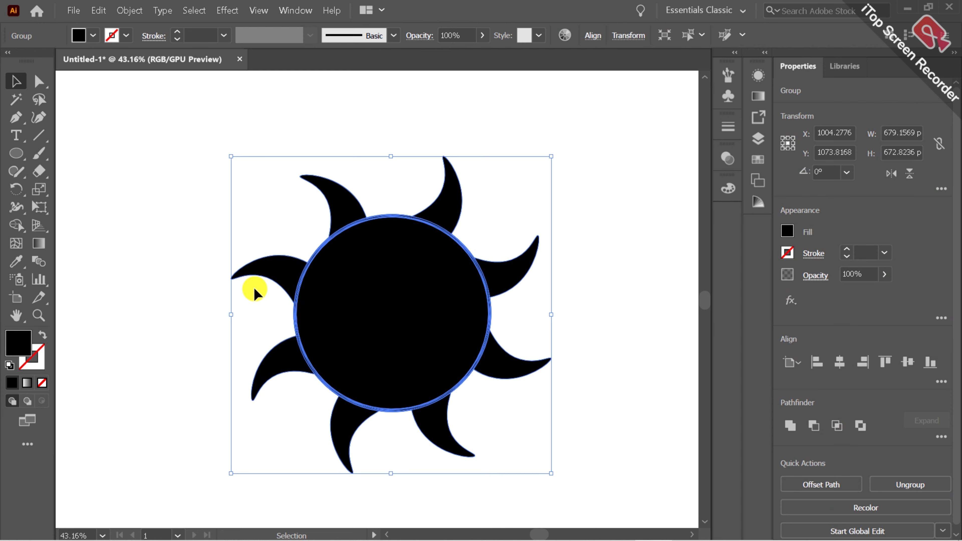
pyautogui.doubleClick(25, 348)
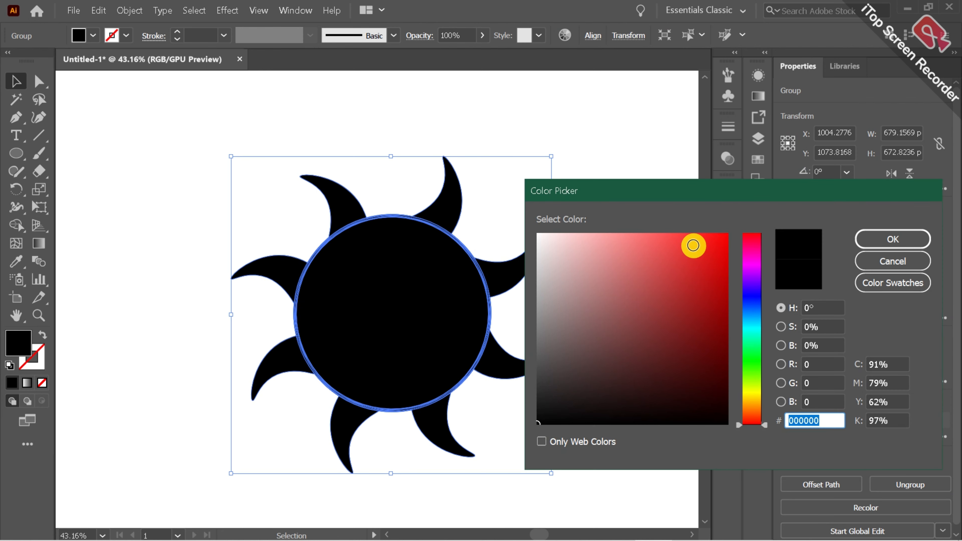
pyautogui.moveTo(748, 246); pyautogui.dragTo(755, 417)
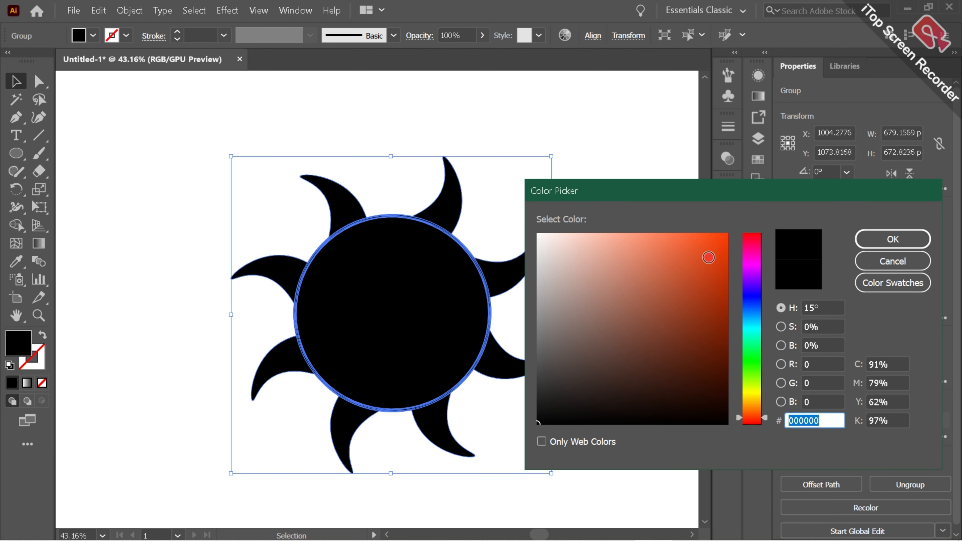
pyautogui.moveTo(710, 258); pyautogui.dragTo(739, 190)
pyautogui.moveTo(728, 223); pyautogui.dragTo(702, 221)
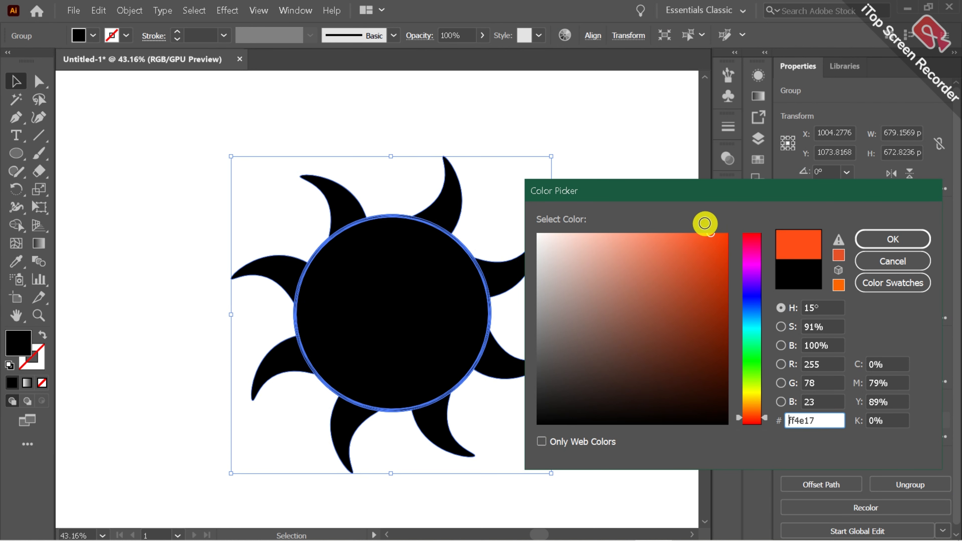
pyautogui.click(883, 239)
pyautogui.click(647, 299)
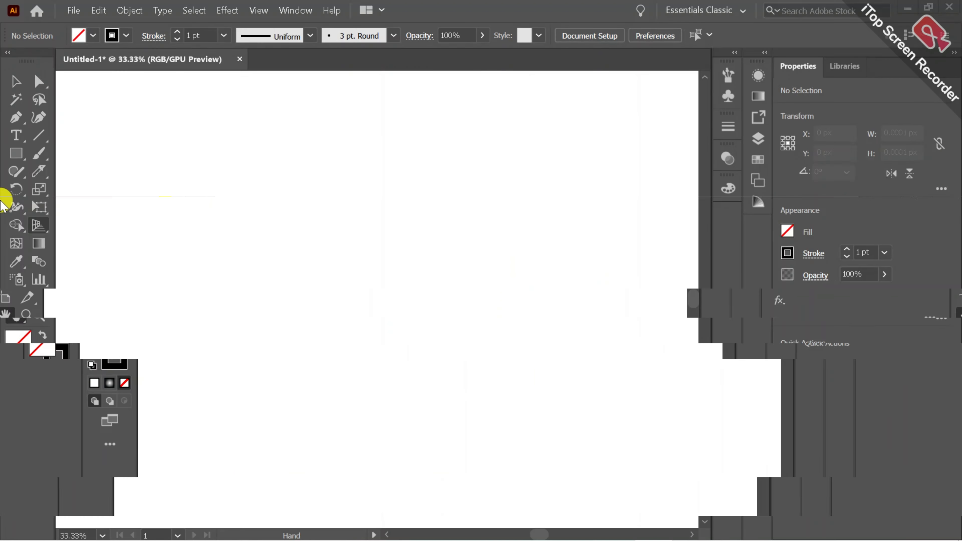
# Draw a circle about 714 px in diameter and centre it horizontally and vertically on the artboard
pyautogui.click(15, 155)
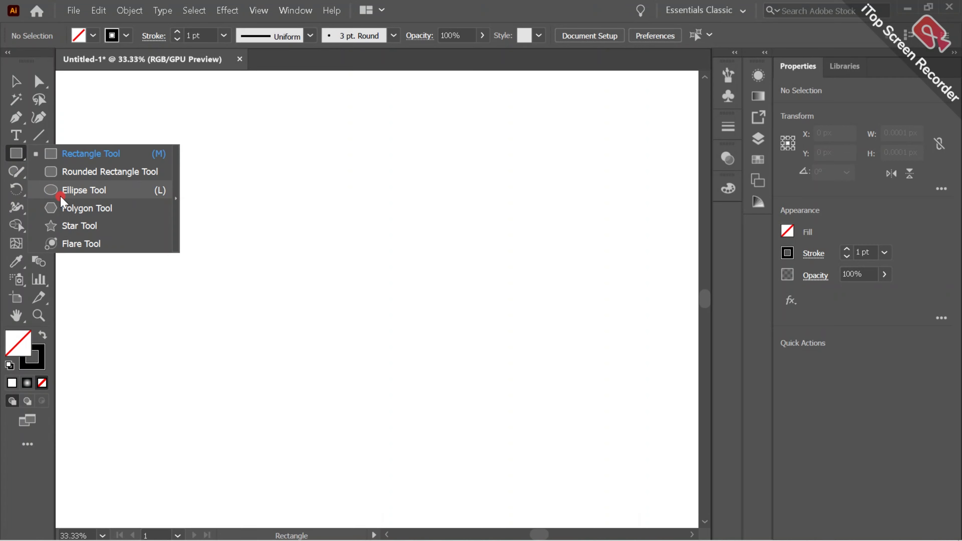
pyautogui.click(62, 189)
pyautogui.moveTo(261, 195); pyautogui.dragTo(516, 448)
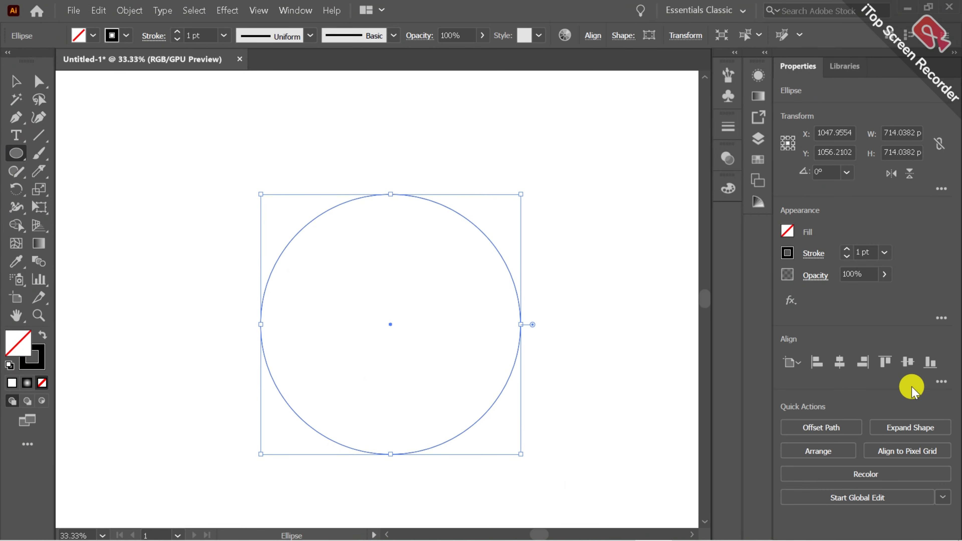
pyautogui.click(839, 362)
pyautogui.click(910, 363)
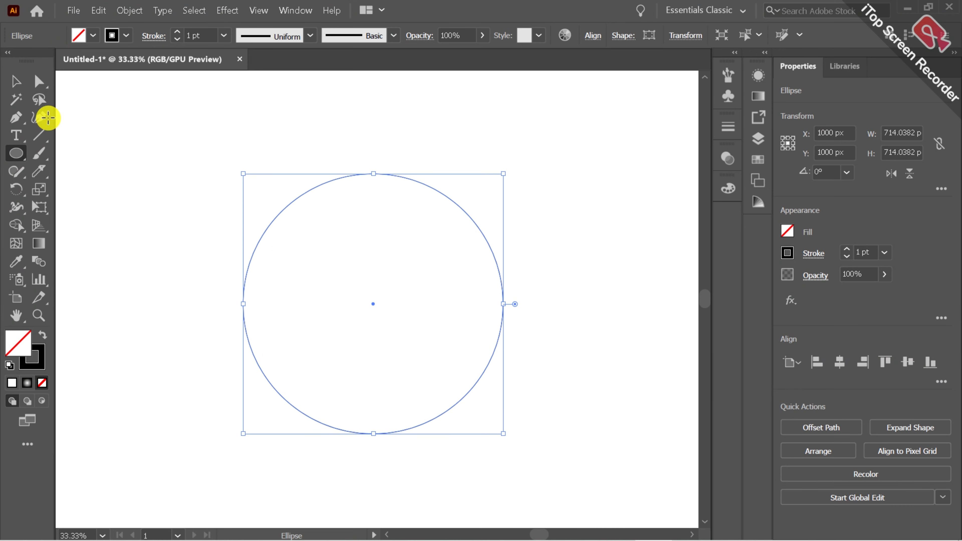
pyautogui.click(15, 80)
pyautogui.click(143, 263)
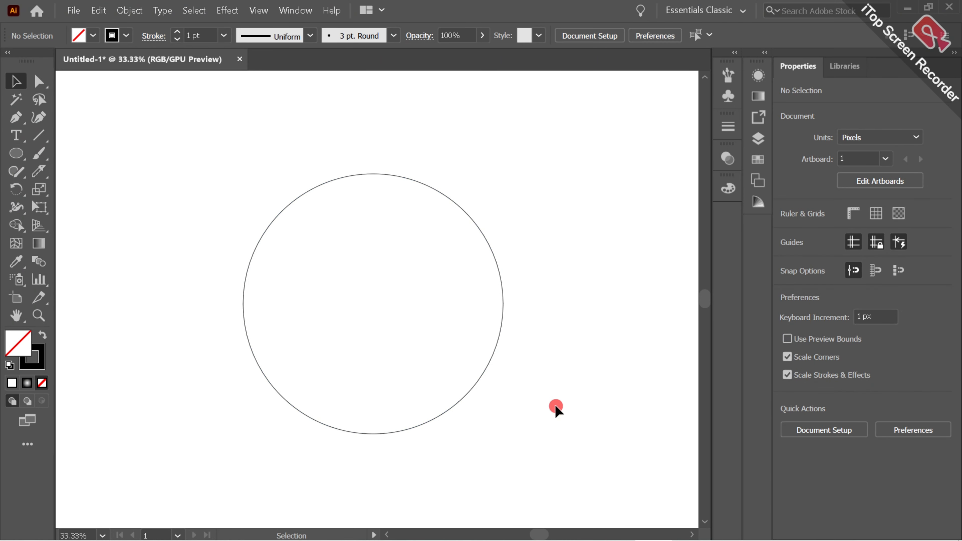
# Set the circle's stroke weight to 3 pt, keeping it centred on the artboard
pyautogui.hotkey('ctrl', 'a')
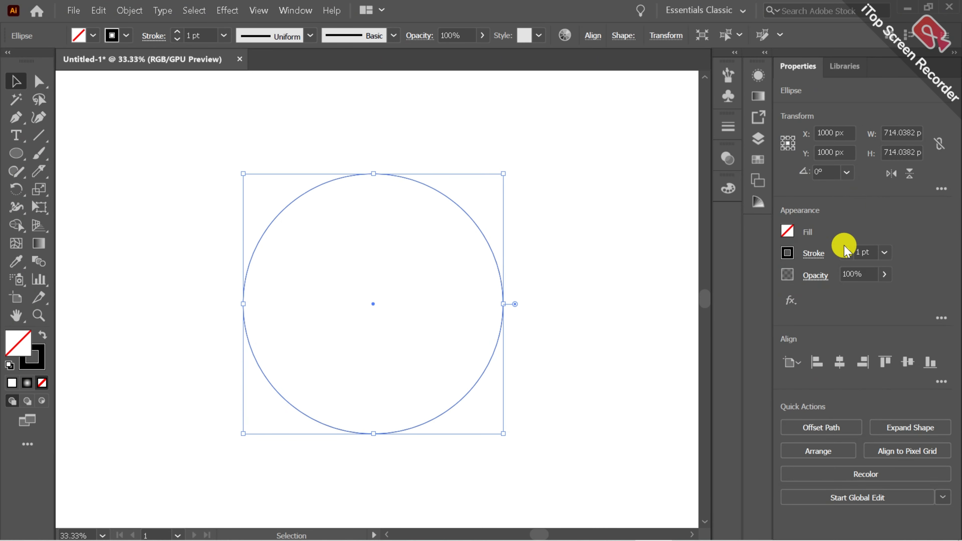
pyautogui.click(846, 249)
pyautogui.click(840, 362)
pyautogui.click(907, 363)
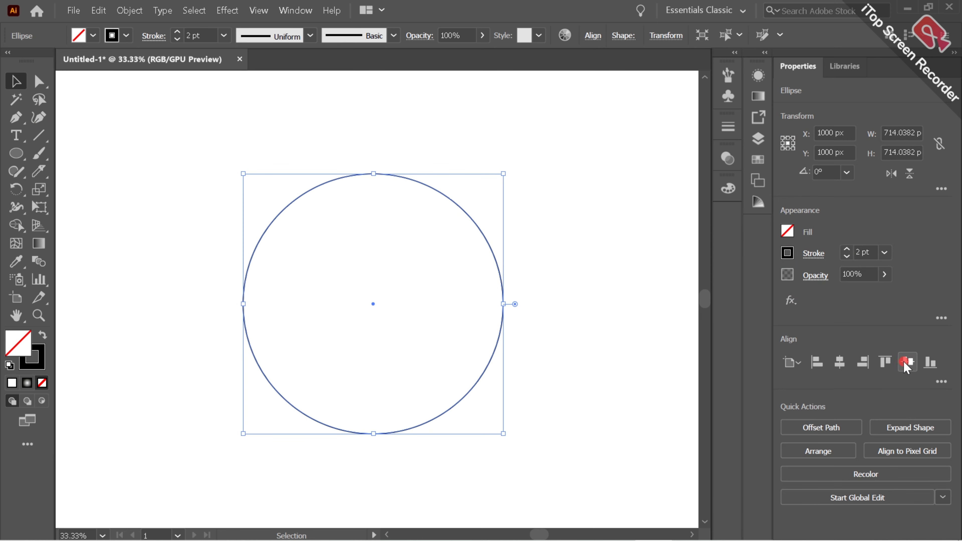
pyautogui.click(490, 391)
pyautogui.hotkey('ctrl', 'a')
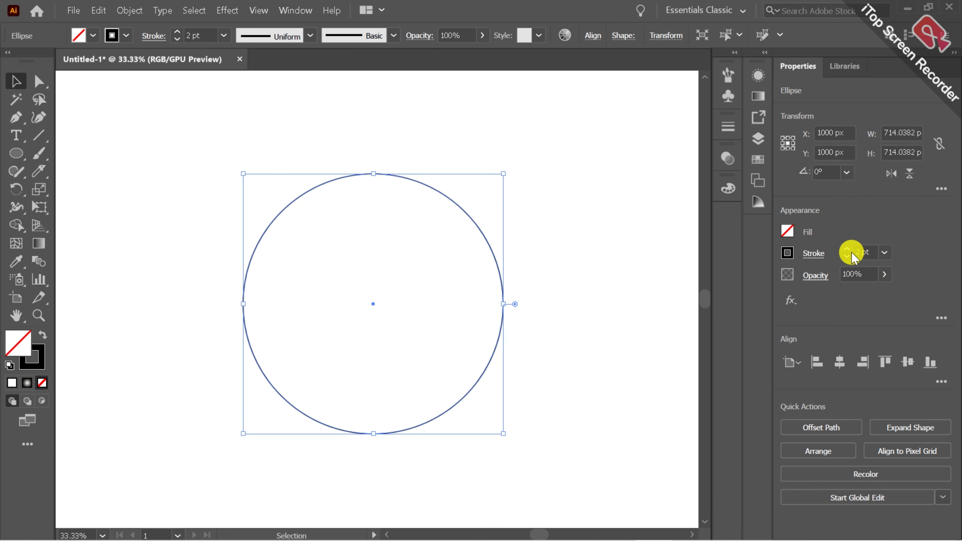
pyautogui.click(847, 249)
pyautogui.click(306, 282)
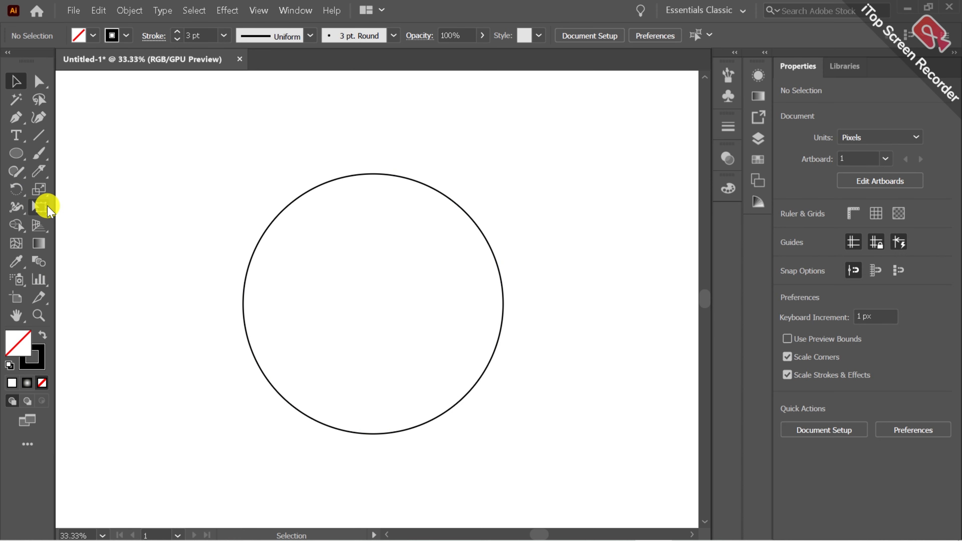
pyautogui.moveTo(194, 215); pyautogui.dragTo(348, 295)
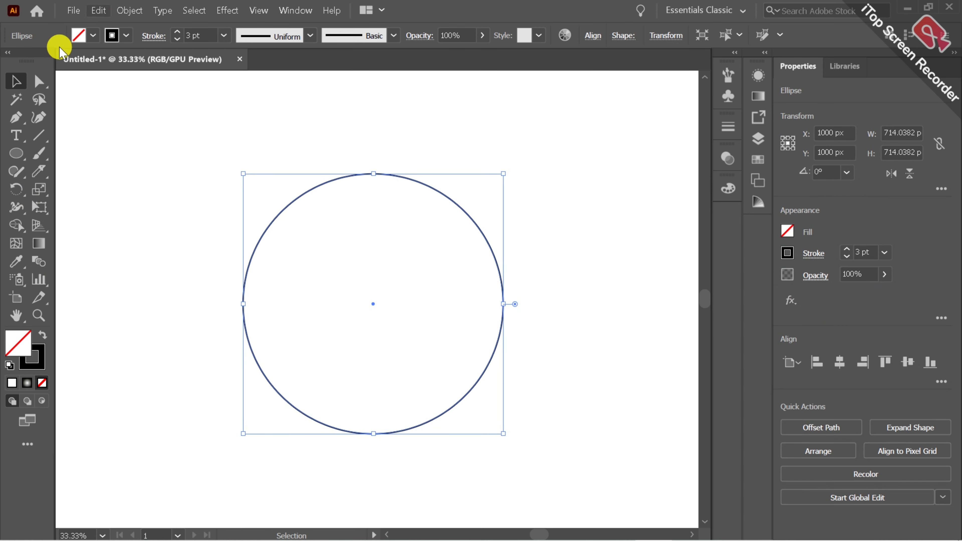
# Draw a near-vertical line about 613 px long in the empty area to the left of the circle
pyautogui.click(40, 313)
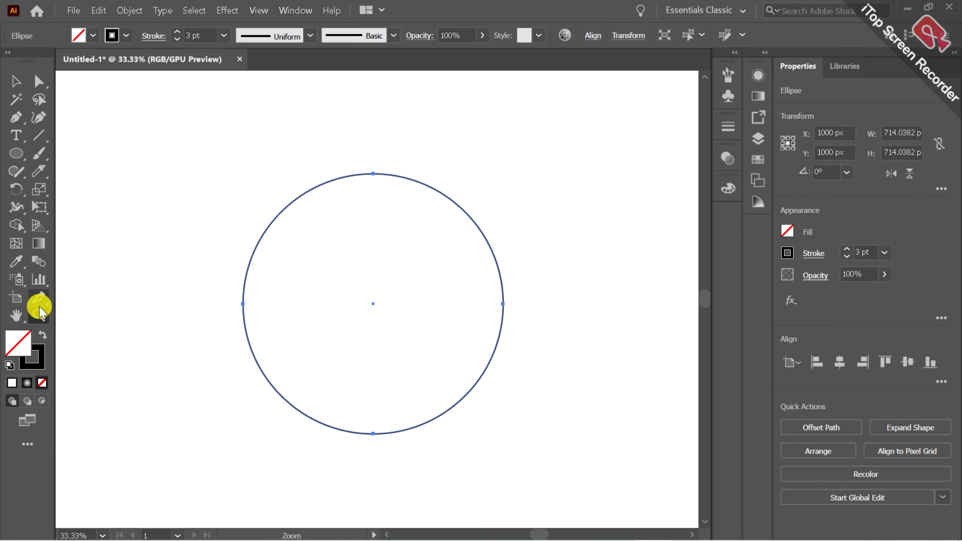
pyautogui.moveTo(162, 280); pyautogui.dragTo(446, 278)
pyautogui.scroll(-3, 309, 315)
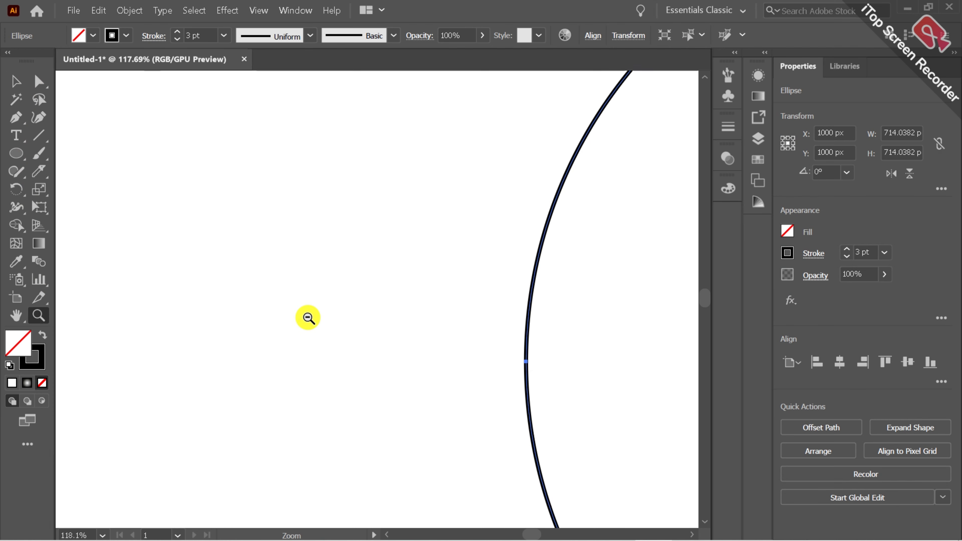
pyautogui.click(16, 316)
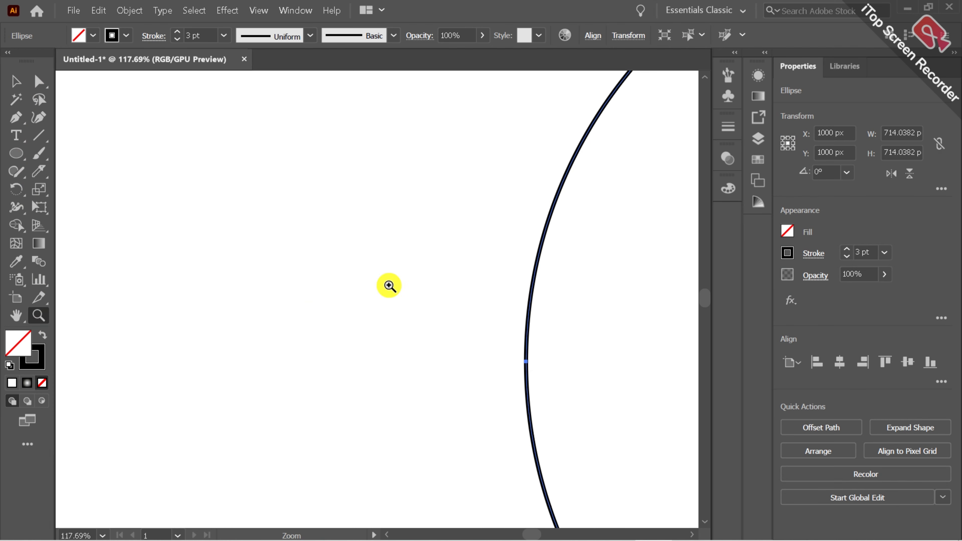
pyautogui.moveTo(389, 286); pyautogui.dragTo(303, 327)
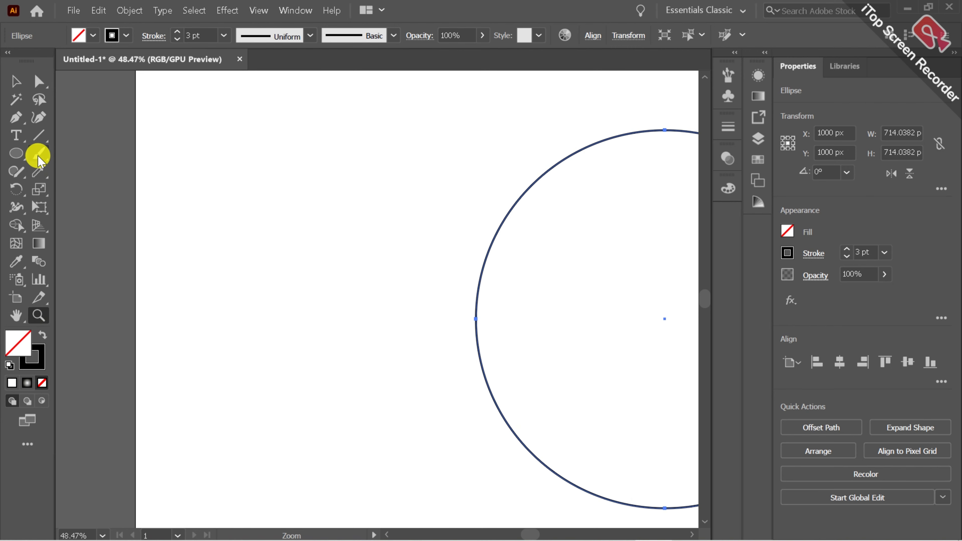
pyautogui.click(39, 135)
pyautogui.moveTo(166, 156); pyautogui.dragTo(167, 479)
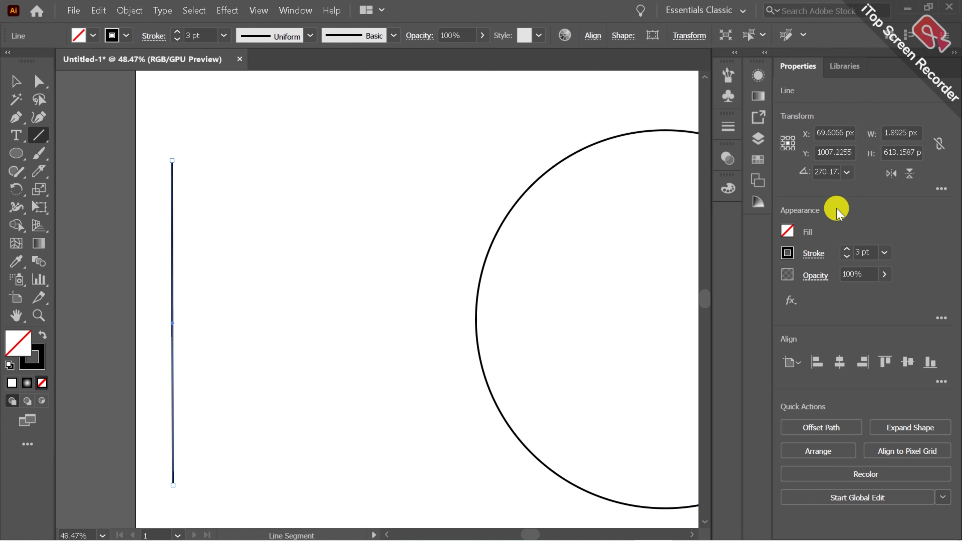
# Set the line's rotation angle to 90° so it stands exactly vertical, and deselect it
pyautogui.click(847, 173)
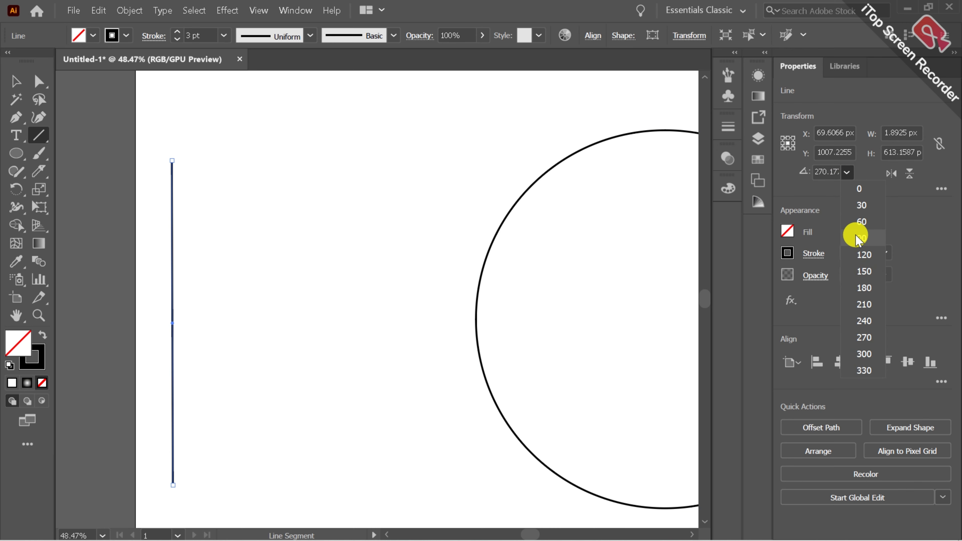
pyautogui.click(859, 188)
pyautogui.click(847, 173)
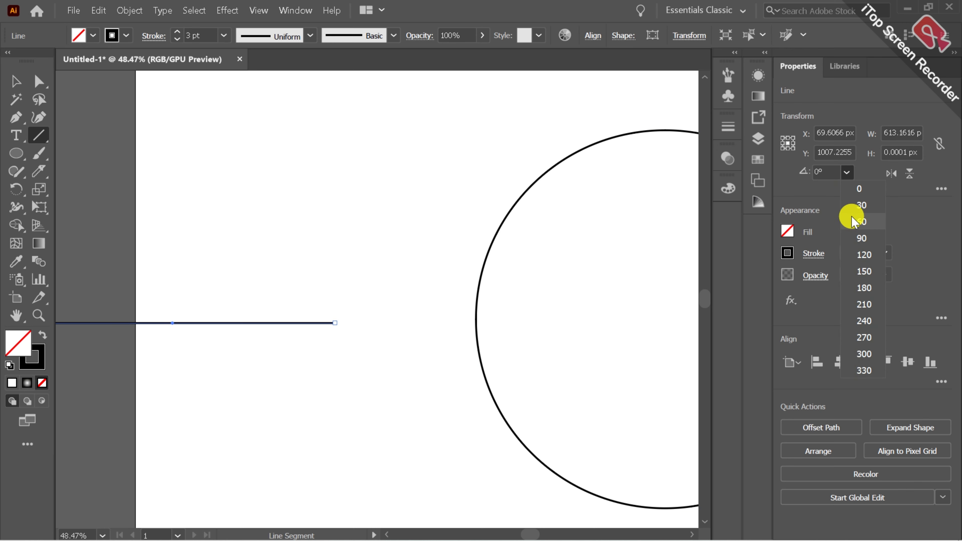
pyautogui.click(852, 236)
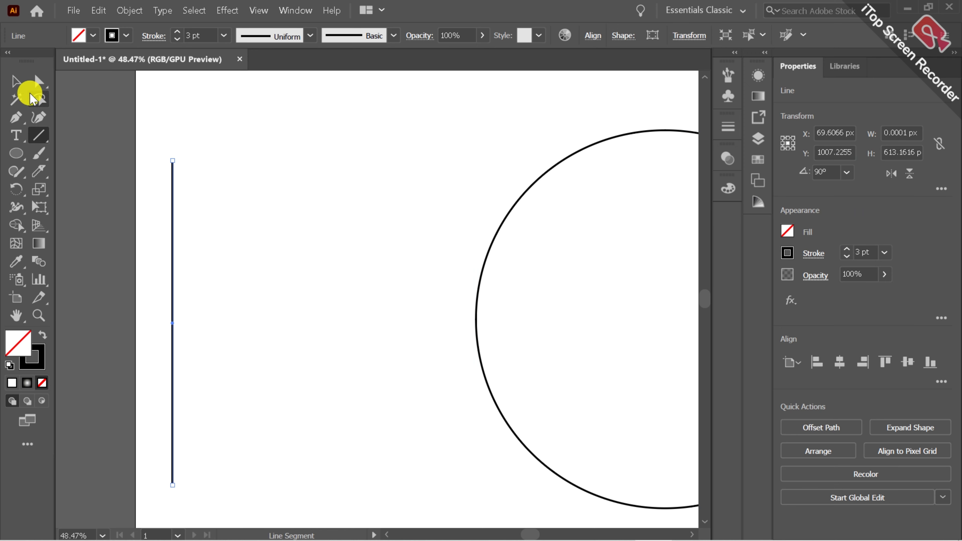
pyautogui.click(16, 82)
pyautogui.click(213, 216)
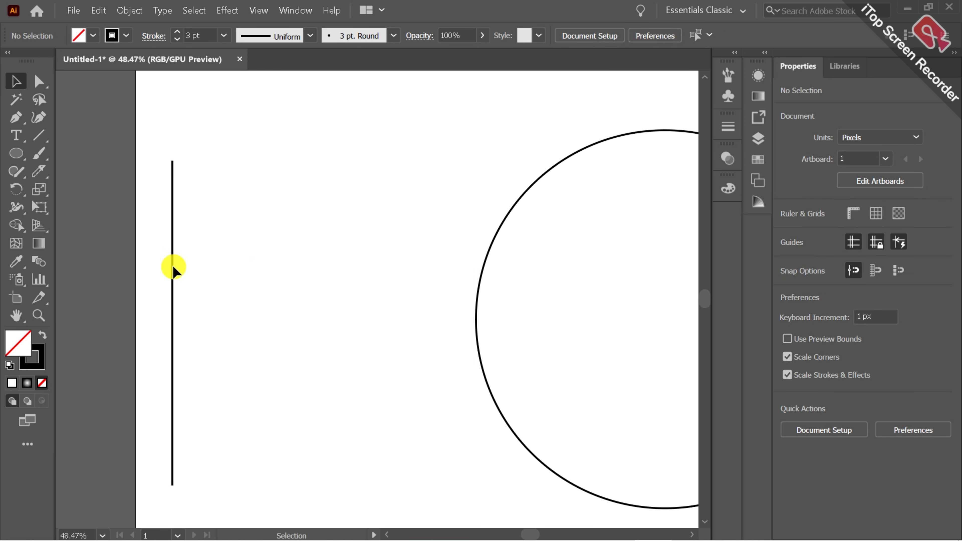
# Copy the line about 26 px to the right and repeat the copy to make a row of 15 evenly spaced lines
pyautogui.moveTo(172, 268); pyautogui.dragTo(185, 269)
pyautogui.hotkey('ctrl', 'd')
pyautogui.hotkey('ctrl', 'd')
pyautogui.hotkey('ctrl', 'd')
pyautogui.hotkey('ctrl', 'd')
pyautogui.hotkey('ctrl', 'd')
pyautogui.hotkey('ctrl', 'd')
pyautogui.hotkey('ctrl', 'd')
pyautogui.hotkey('ctrl', 'd')
pyautogui.hotkey('ctrl', 'd')
pyautogui.hotkey('ctrl', 'd')
pyautogui.hotkey('ctrl', 'd')
pyautogui.hotkey('ctrl', 'd')
pyautogui.hotkey('ctrl', 'd')
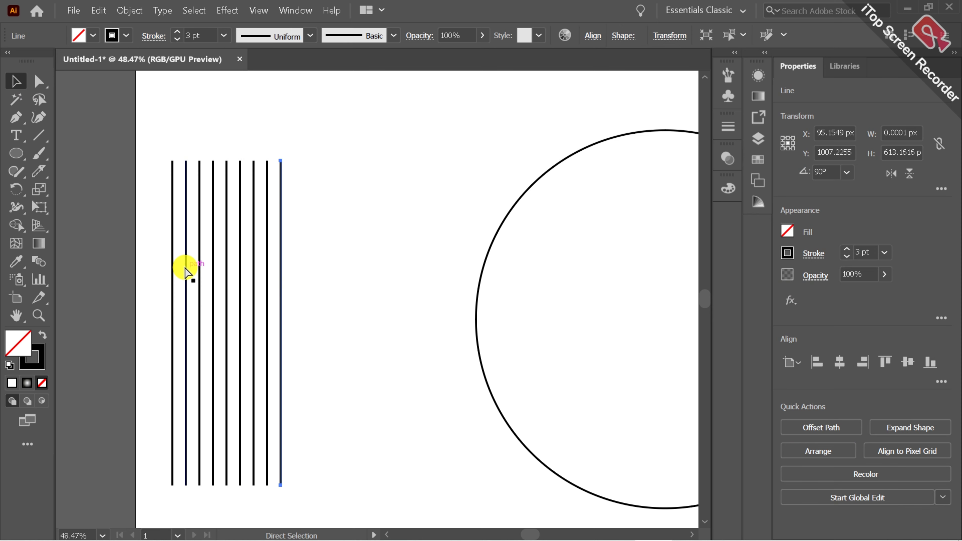
# Start a Zig Zag effect on all the vertical lines with smooth points, 9 ridges per segment and a relative size of 1%
pyautogui.moveTo(133, 269); pyautogui.dragTo(360, 368)
pyautogui.click(230, 10)
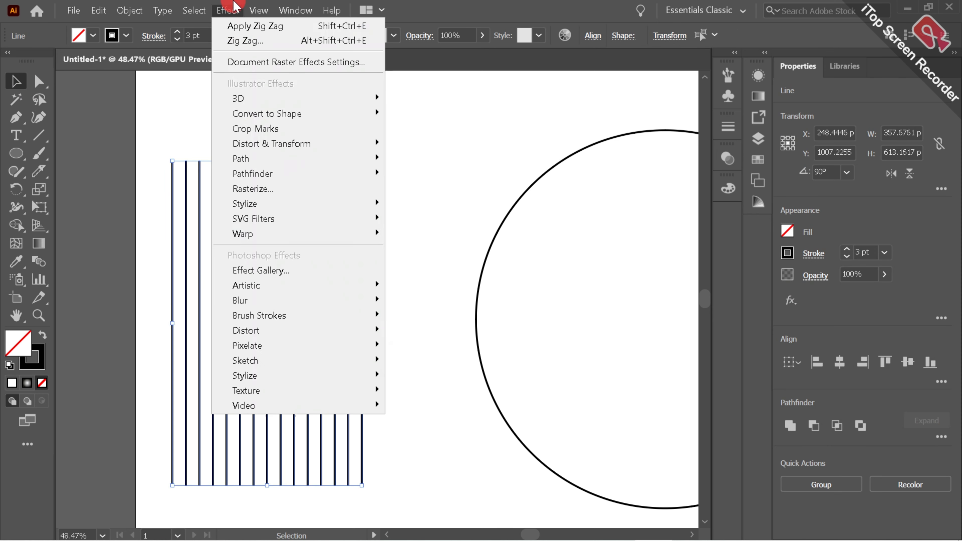
pyautogui.moveTo(306, 147)
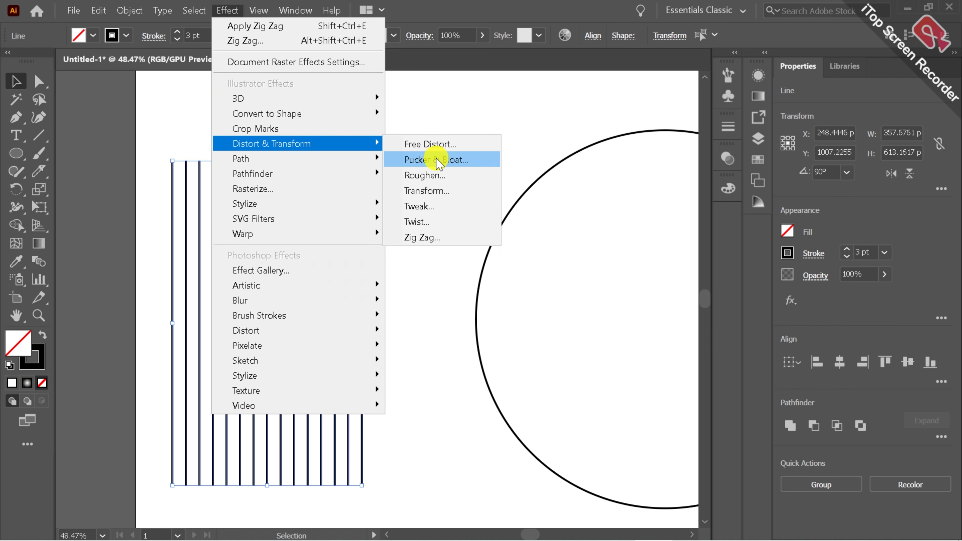
pyautogui.click(438, 236)
pyautogui.click(643, 336)
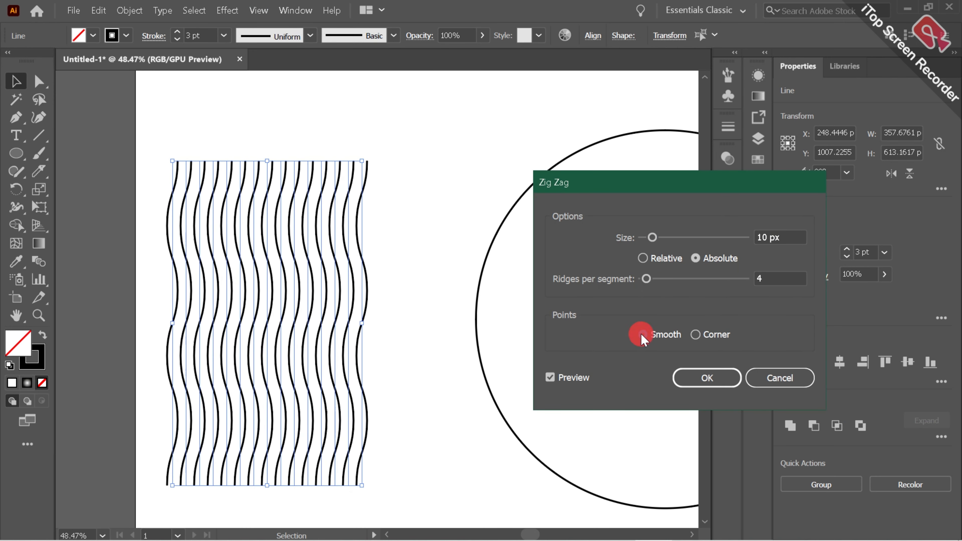
pyautogui.moveTo(646, 285); pyautogui.dragTo(650, 285)
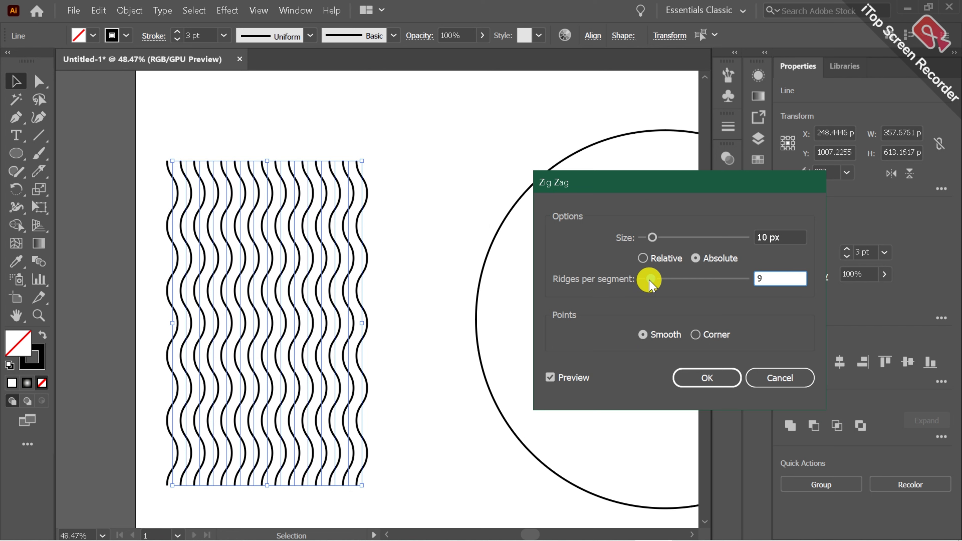
pyautogui.moveTo(652, 238)
pyautogui.mouseDown()
pyautogui.moveTo(665, 243)
pyautogui.moveTo(644, 240)
pyautogui.mouseUp()
pyautogui.click(652, 258)
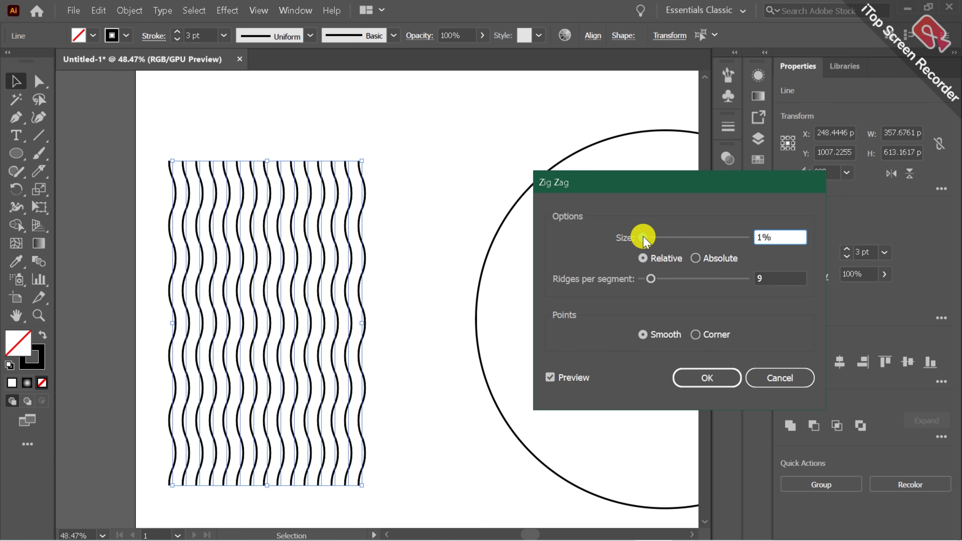
# Compare corner points and absolute size, then apply Zig Zag with smooth points, 12 ridges per segment and a relative size of 2%
pyautogui.click(697, 335)
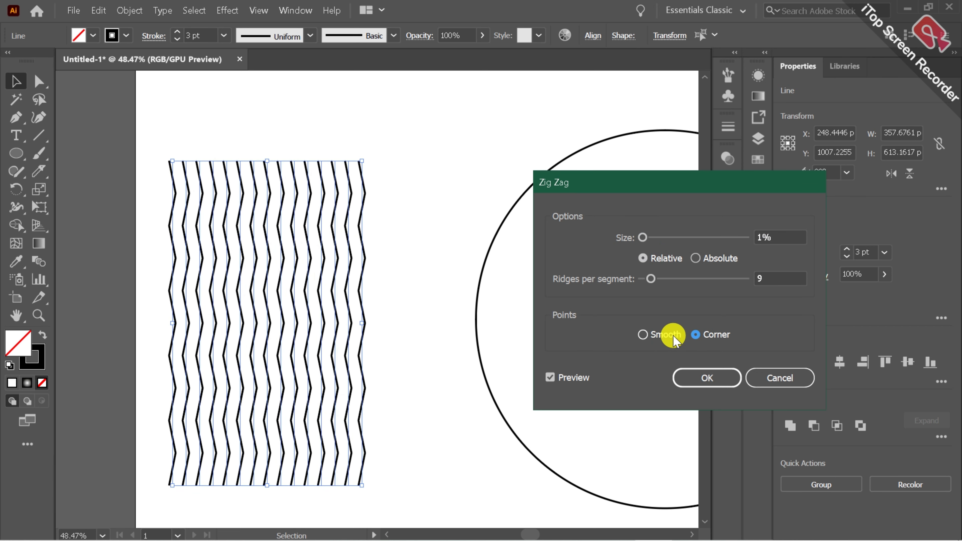
pyautogui.click(655, 338)
pyautogui.moveTo(651, 279); pyautogui.dragTo(656, 277)
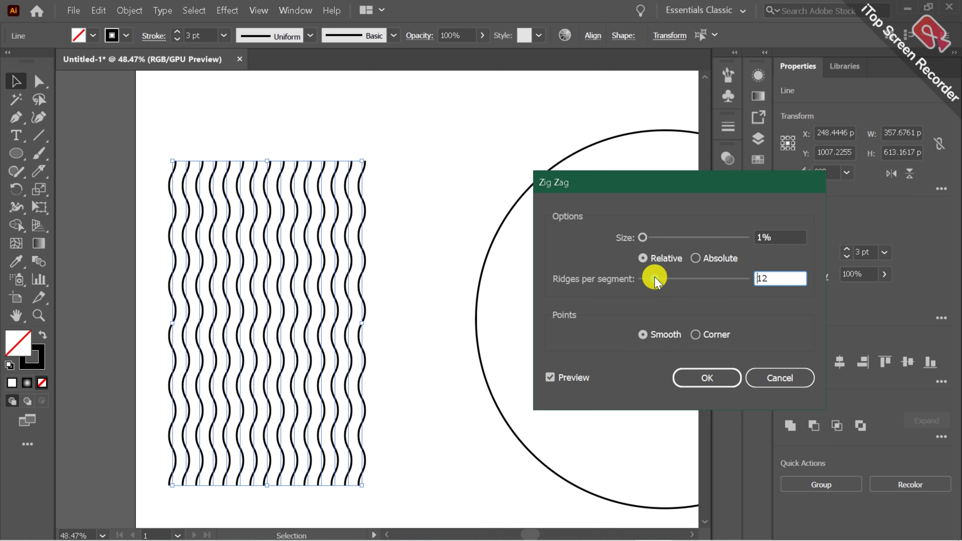
pyautogui.click(695, 259)
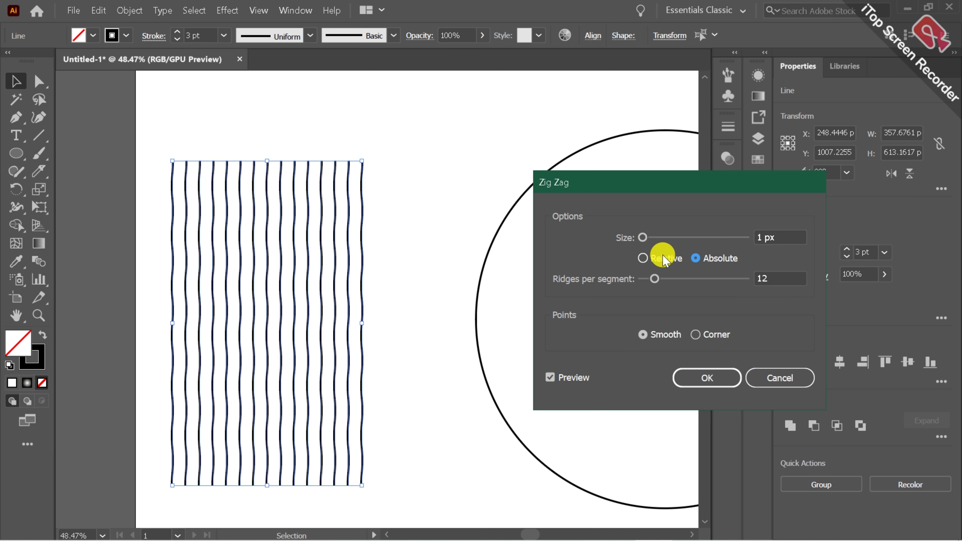
pyautogui.click(644, 259)
pyautogui.moveTo(643, 240); pyautogui.dragTo(646, 239)
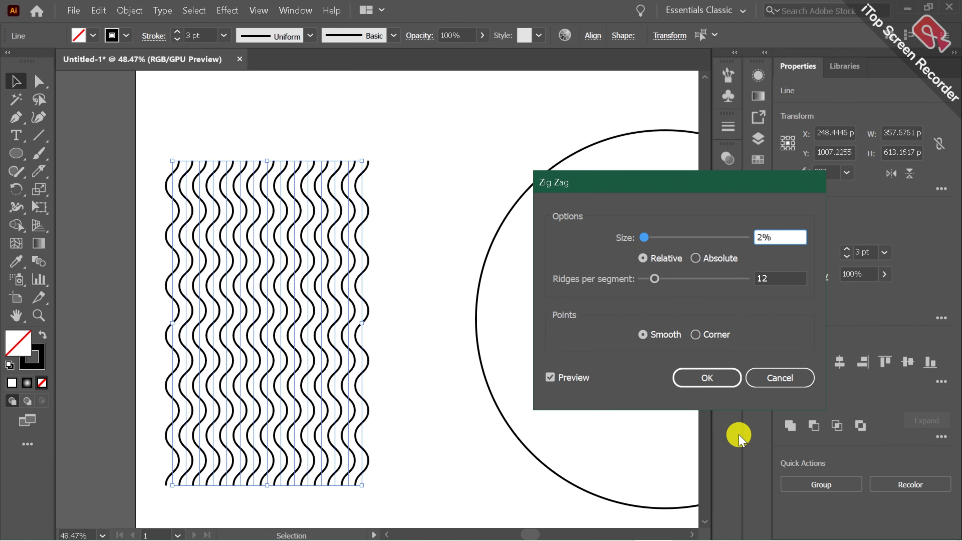
pyautogui.click(722, 378)
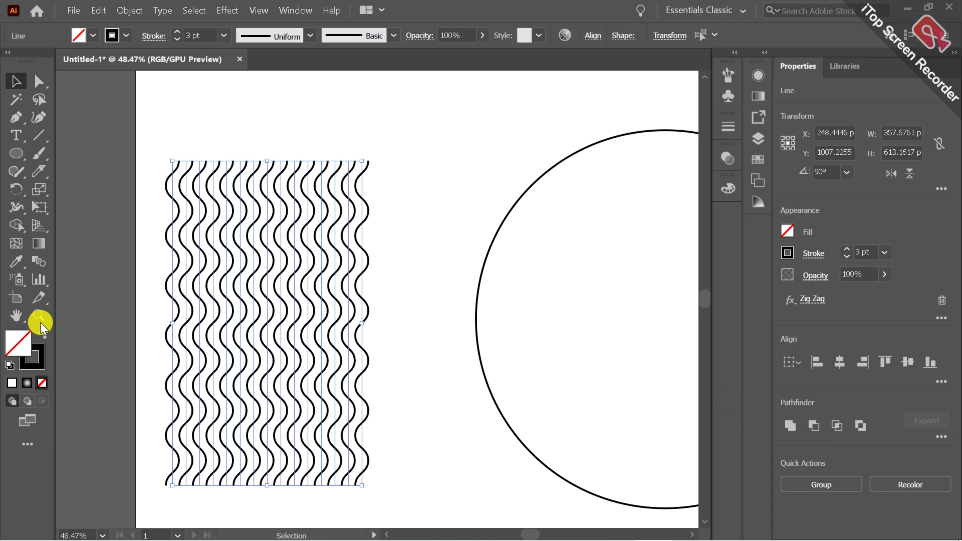
# Stretch the wavy lines upward to a height of about 785 px
pyautogui.click(38, 316)
pyautogui.moveTo(320, 307); pyautogui.dragTo(262, 322)
pyautogui.click(16, 81)
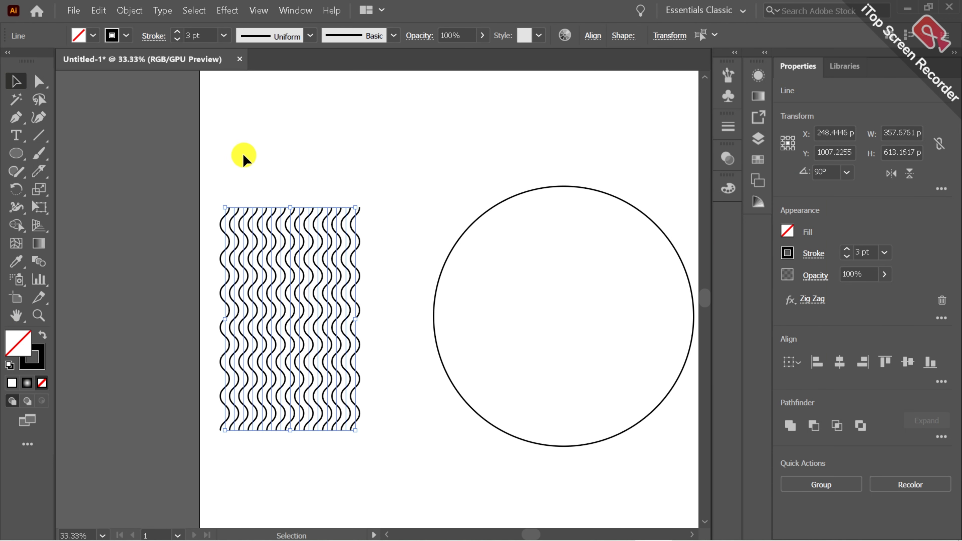
pyautogui.moveTo(283, 204); pyautogui.dragTo(288, 145)
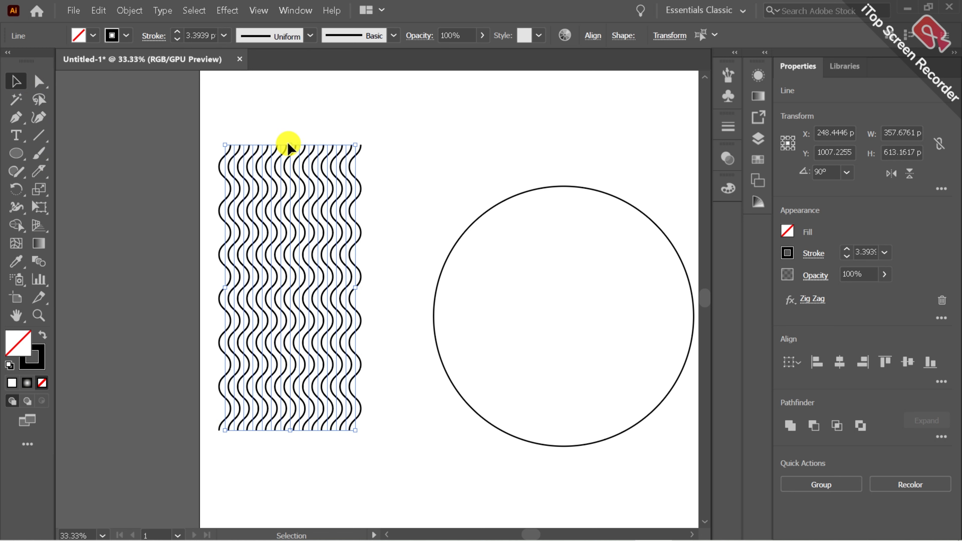
# Move the wavy lines over the circle and widen them to about 816 px so they span it completely
pyautogui.moveTo(295, 273); pyautogui.dragTo(514, 292)
pyautogui.click(16, 315)
pyautogui.moveTo(350, 286); pyautogui.dragTo(260, 301)
pyautogui.click(16, 81)
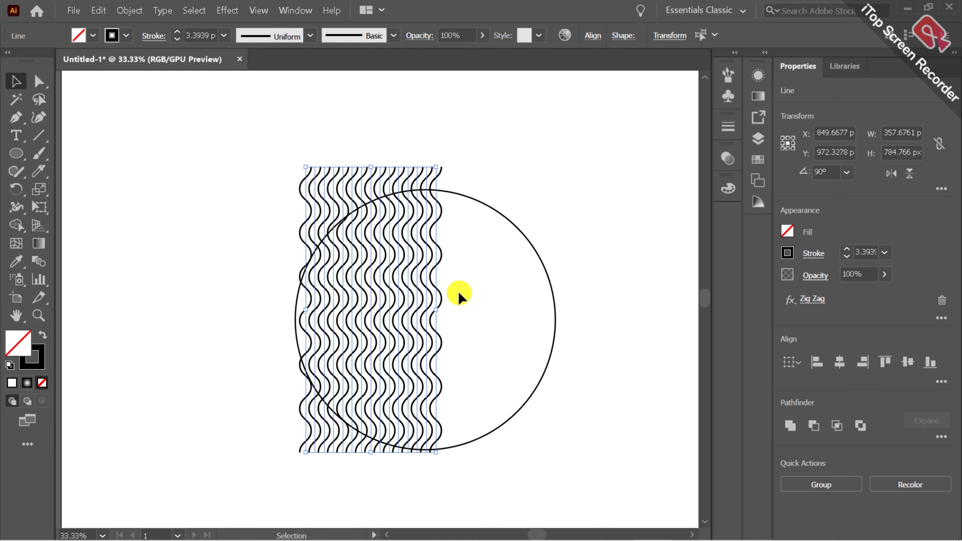
pyautogui.moveTo(433, 306); pyautogui.dragTo(588, 309)
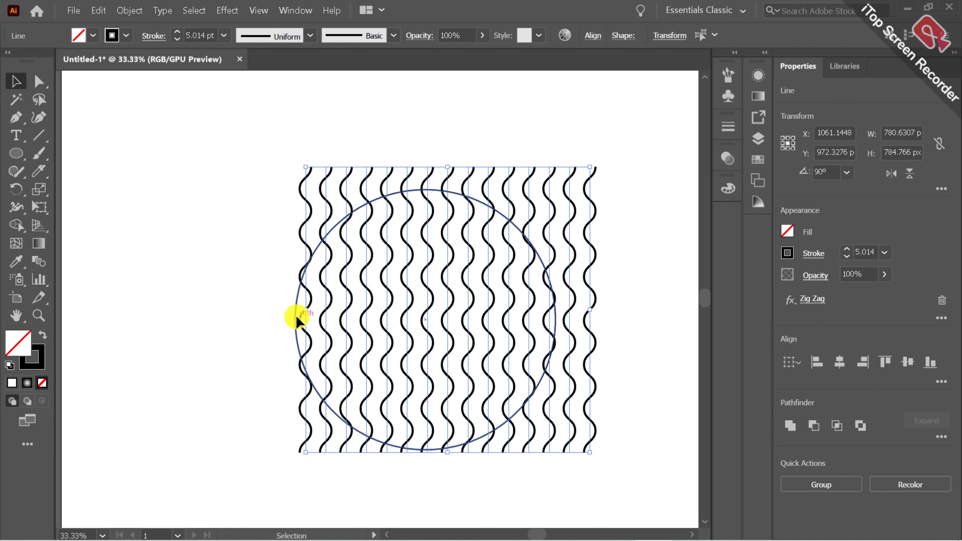
pyautogui.moveTo(299, 306); pyautogui.dragTo(286, 308)
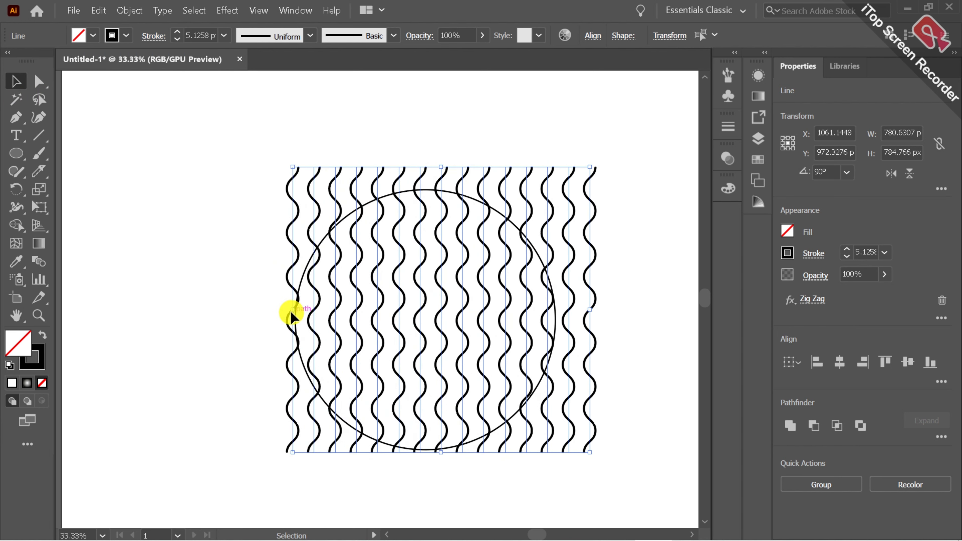
# Rotate the wavy lines to 0° so they run horizontally, and move them to cover the circle
pyautogui.click(849, 174)
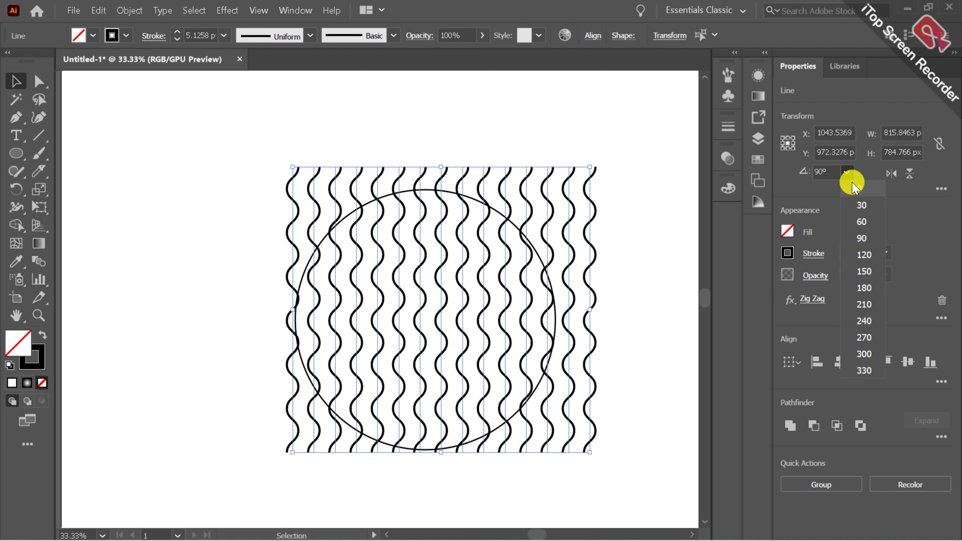
pyautogui.click(852, 187)
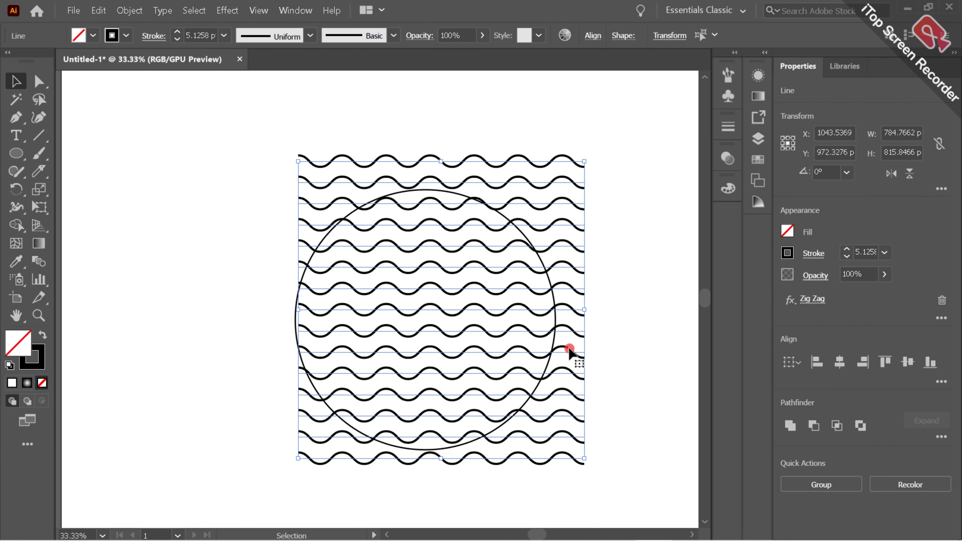
pyautogui.moveTo(570, 349); pyautogui.dragTo(538, 359)
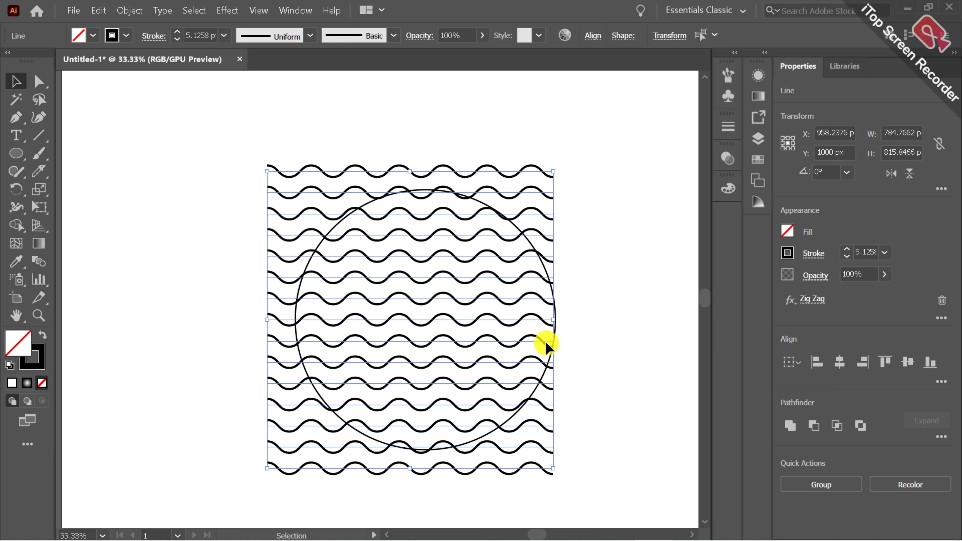
pyautogui.click(552, 341)
# Align the circle and the middle wavy lines on their horizontal centres, and undo the vertical centre alignment
pyautogui.click(243, 252)
pyautogui.moveTo(242, 250); pyautogui.dragTo(338, 371)
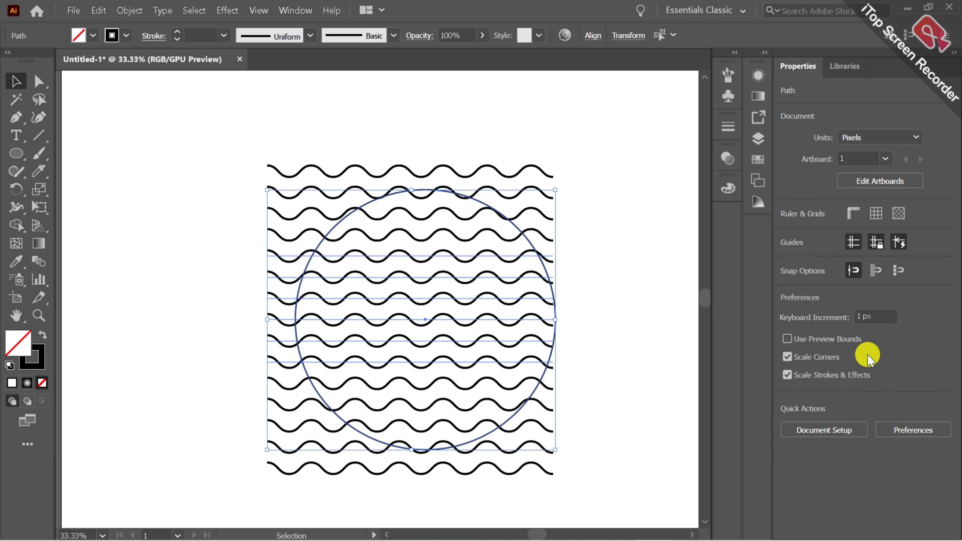
pyautogui.click(839, 362)
pyautogui.click(910, 361)
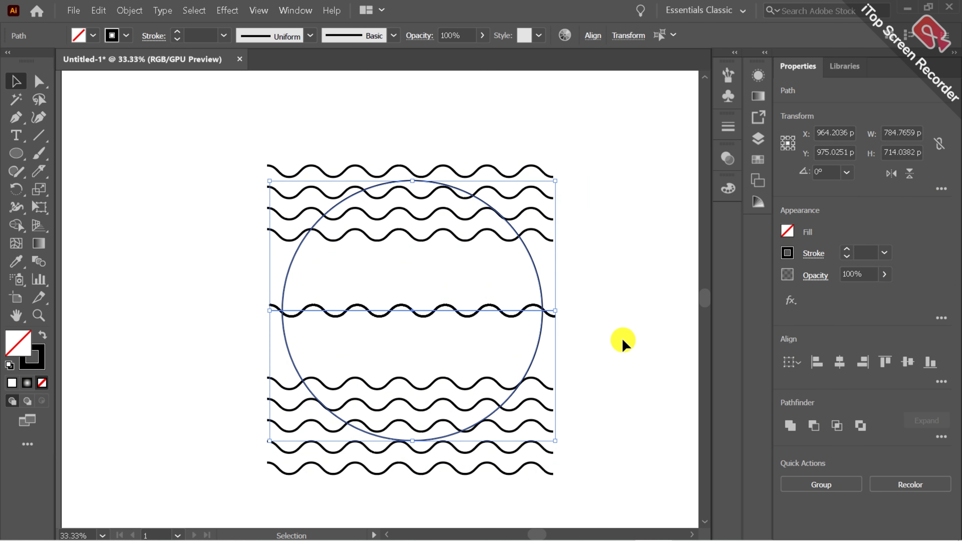
pyautogui.click(98, 10)
pyautogui.click(121, 26)
pyautogui.click(139, 215)
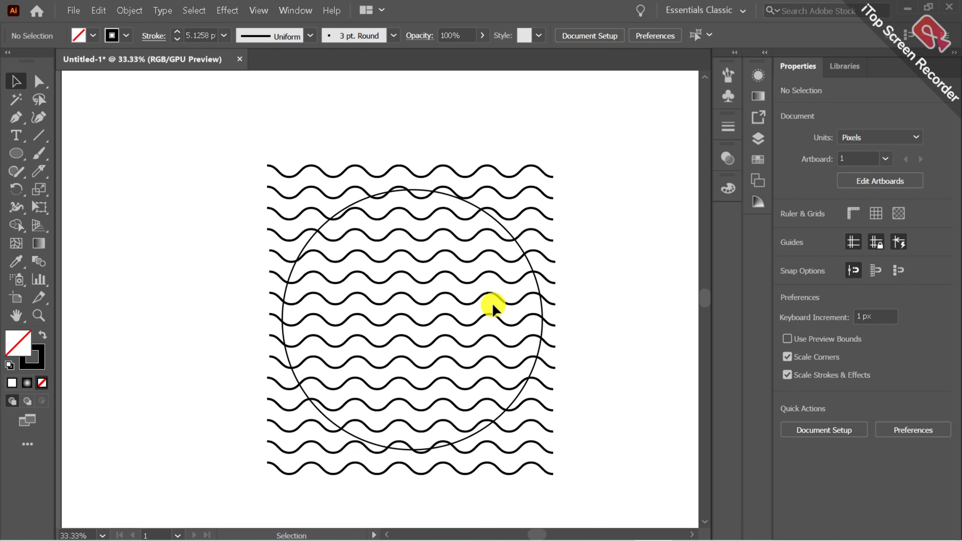
# Group all the wavy lines together, leaving the circle out of the group
pyautogui.click(530, 268)
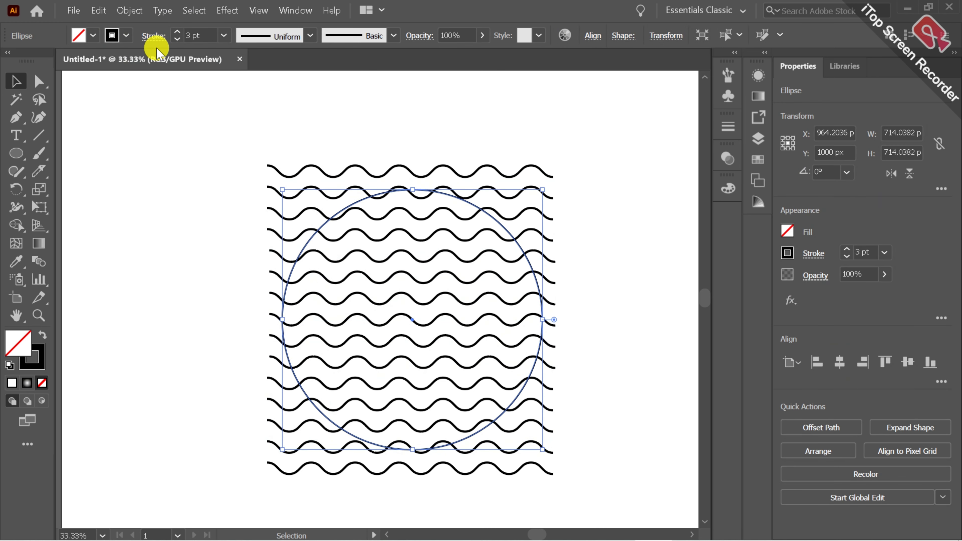
pyautogui.click(576, 334)
pyautogui.moveTo(539, 136); pyautogui.dragTo(648, 492)
pyautogui.moveTo(579, 250); pyautogui.dragTo(550, 486)
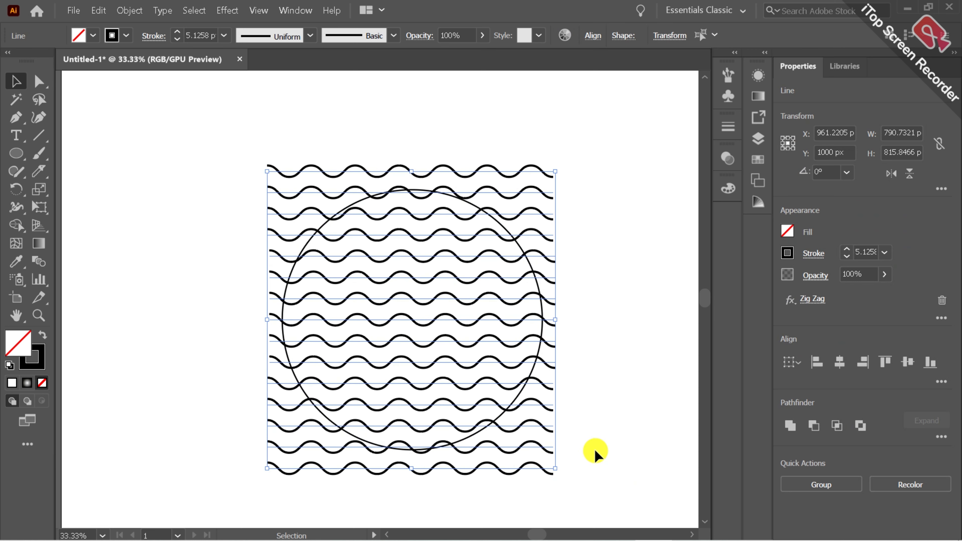
pyautogui.click(852, 485)
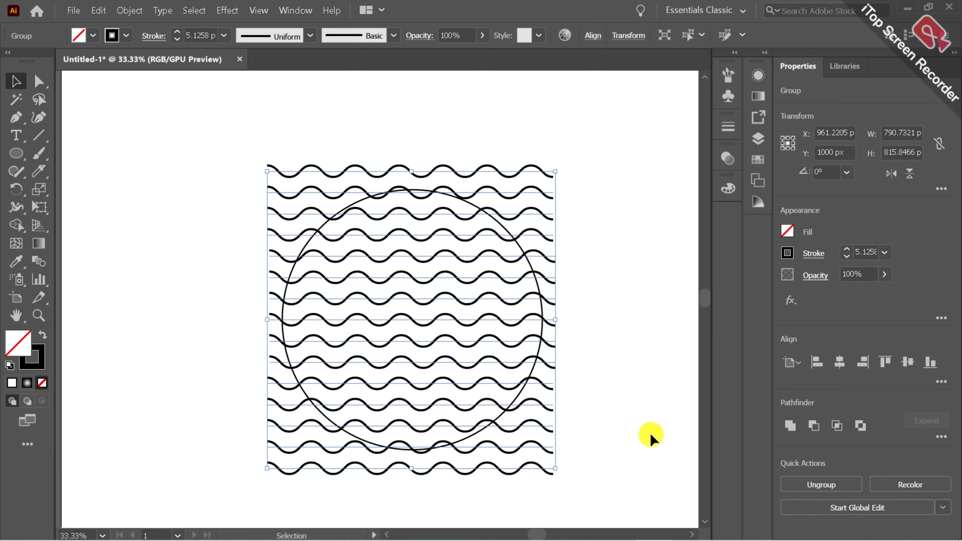
# Send the circle behind the grouped wavy lines
pyautogui.click(615, 427)
pyautogui.click(548, 452)
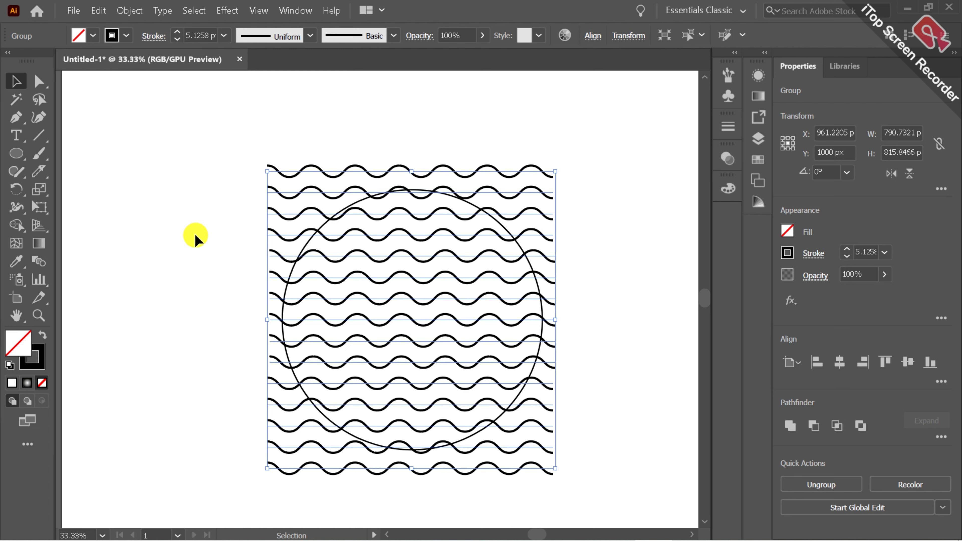
pyautogui.rightClick(282, 193)
pyautogui.click(218, 391)
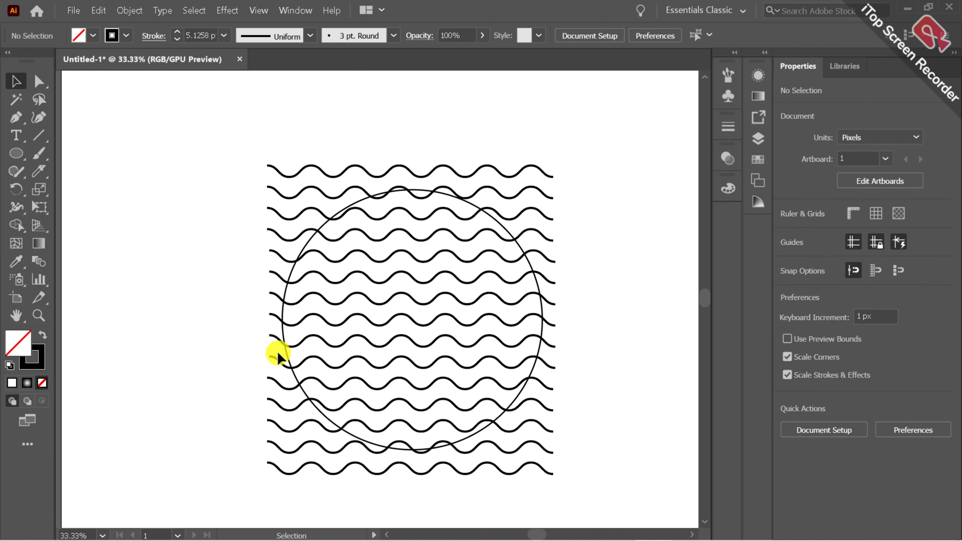
pyautogui.click(279, 363)
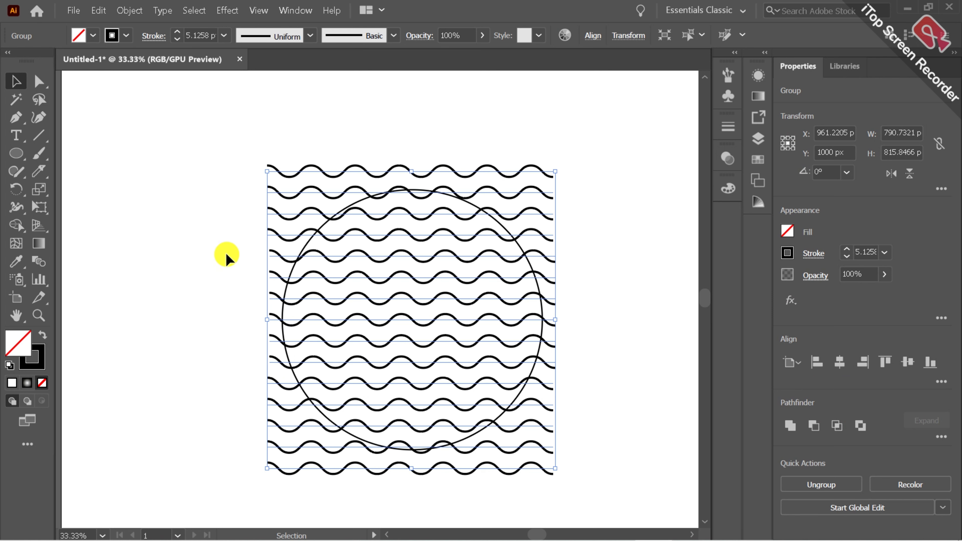
pyautogui.click(279, 284)
pyautogui.rightClick(282, 285)
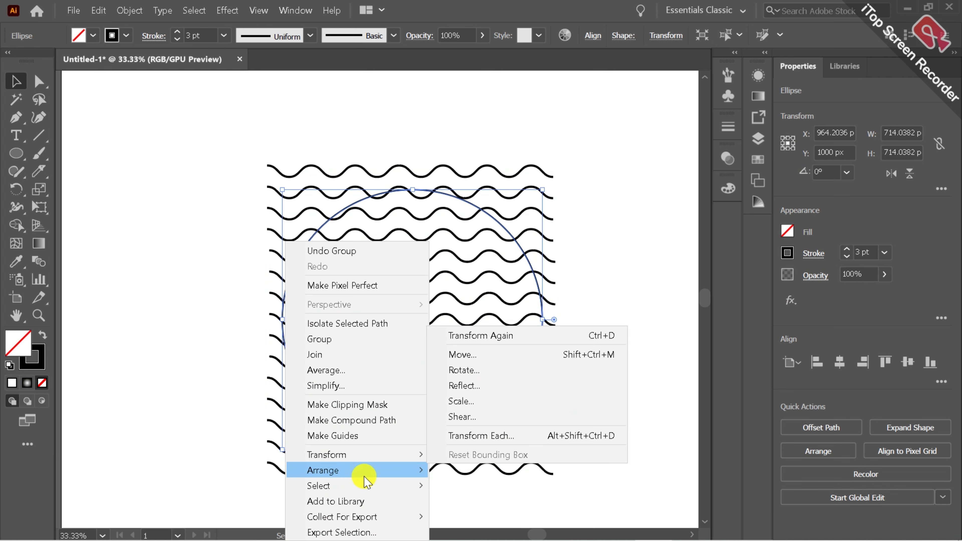
pyautogui.moveTo(366, 470)
pyautogui.click(475, 455)
pyautogui.click(611, 424)
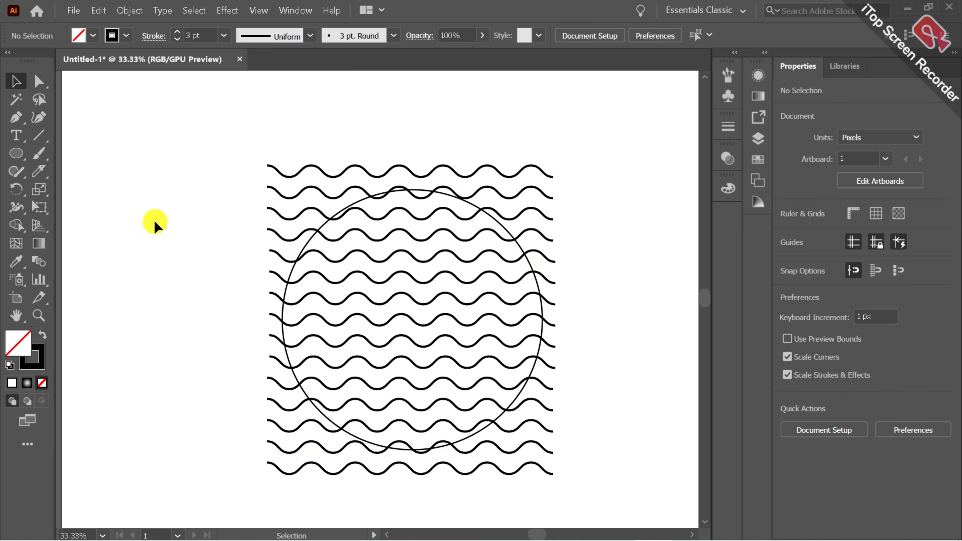
# Try an Envelope Distort with the top object on the circle and wavy lines, and undo it
pyautogui.moveTo(155, 221); pyautogui.dragTo(534, 359)
pyautogui.click(127, 10)
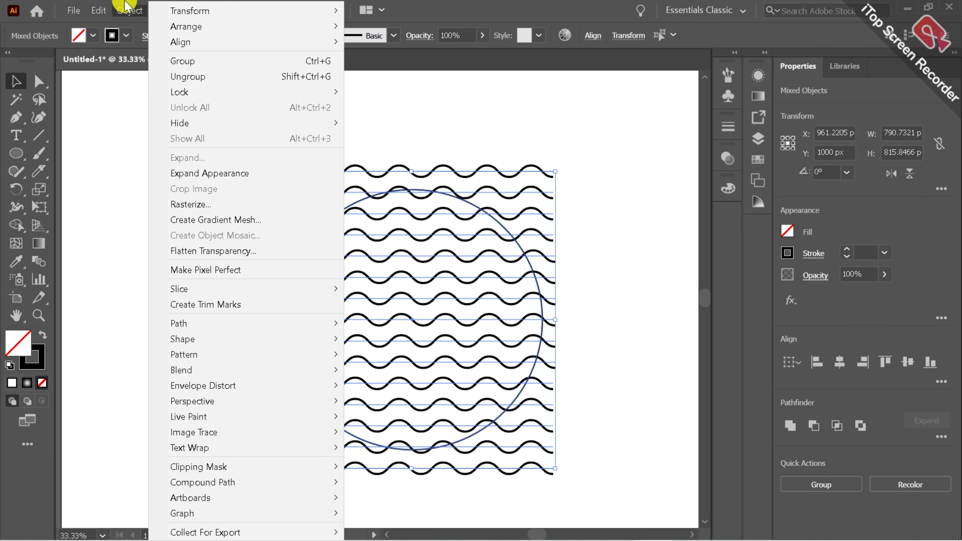
pyautogui.moveTo(235, 353)
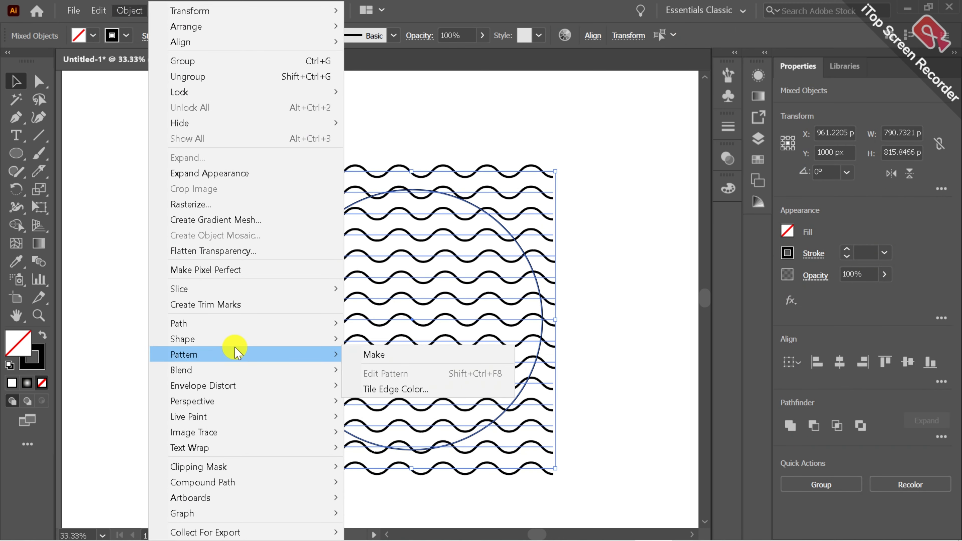
pyautogui.moveTo(279, 387)
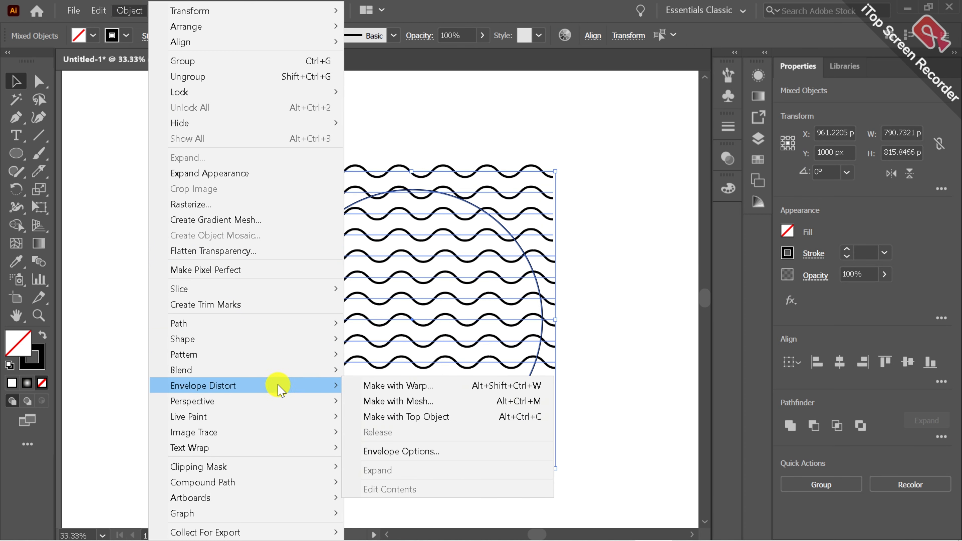
pyautogui.click(393, 418)
pyautogui.click(98, 10)
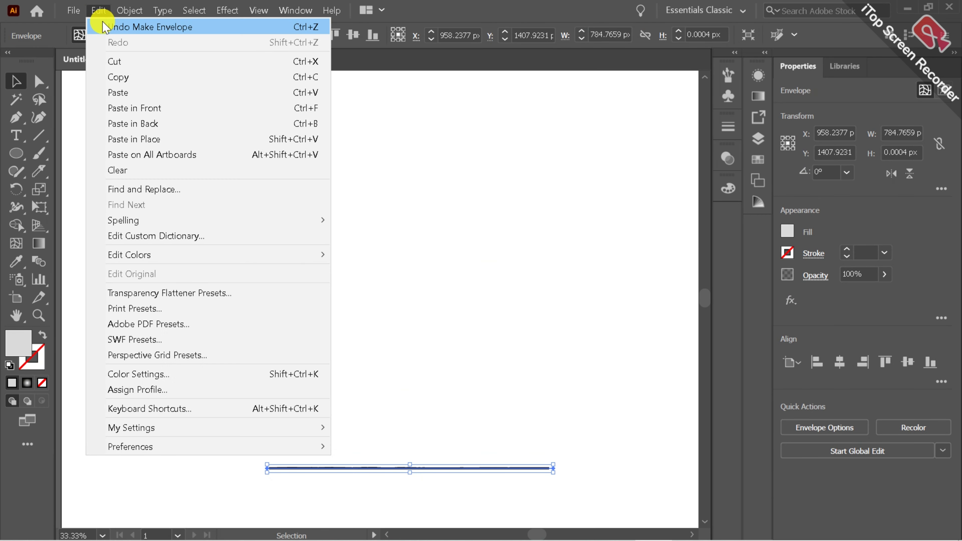
pyautogui.click(101, 17)
pyautogui.click(164, 241)
# Bring the circle to the front of the grouped wavy lines
pyautogui.click(288, 270)
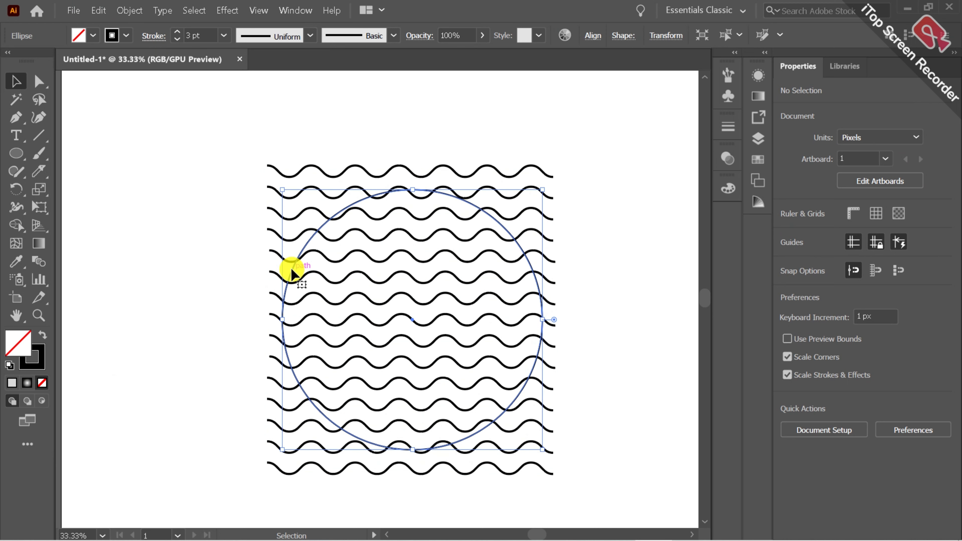
pyautogui.rightClick(289, 269)
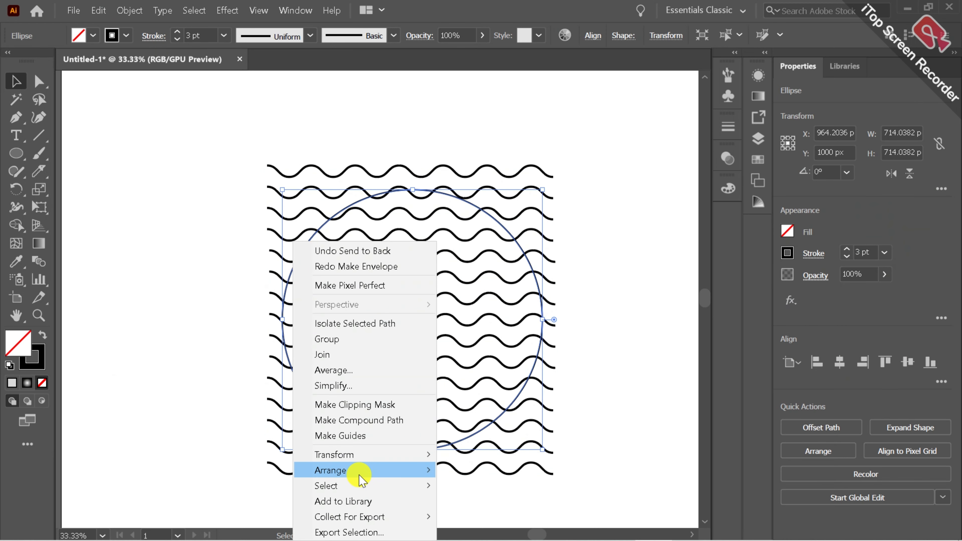
pyautogui.moveTo(399, 474)
pyautogui.click(483, 410)
pyautogui.click(630, 379)
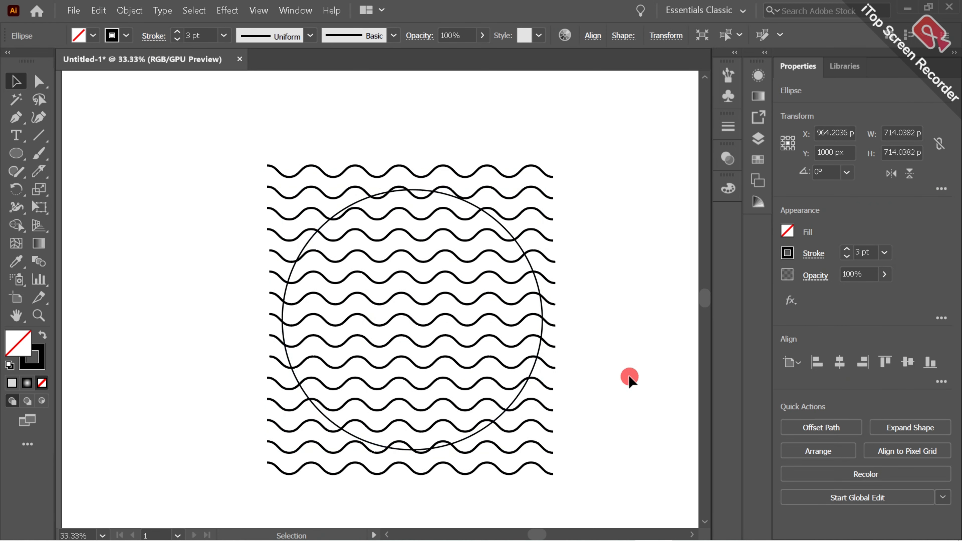
# Fit the grouped wavy lines into the circle using Envelope Distort with the top object
pyautogui.moveTo(237, 236); pyautogui.dragTo(625, 462)
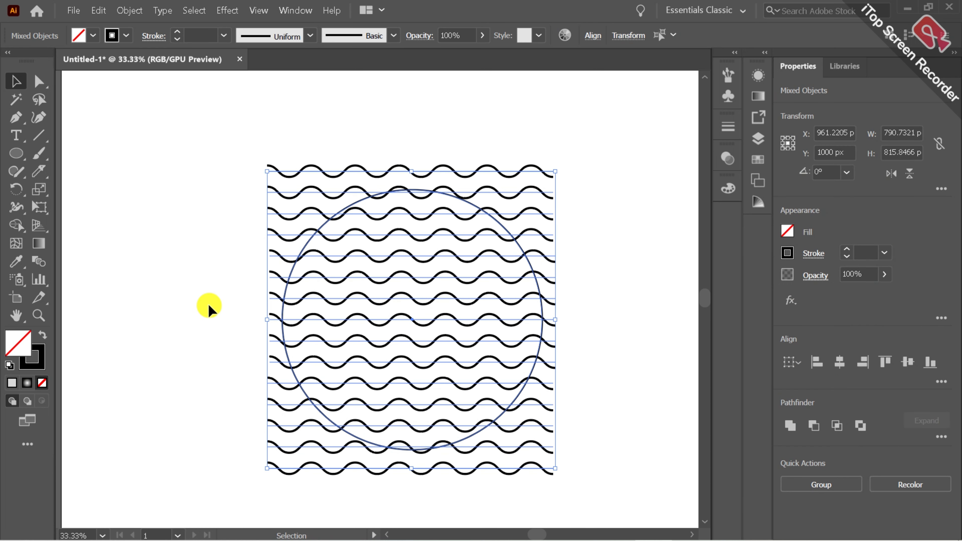
pyautogui.click(127, 7)
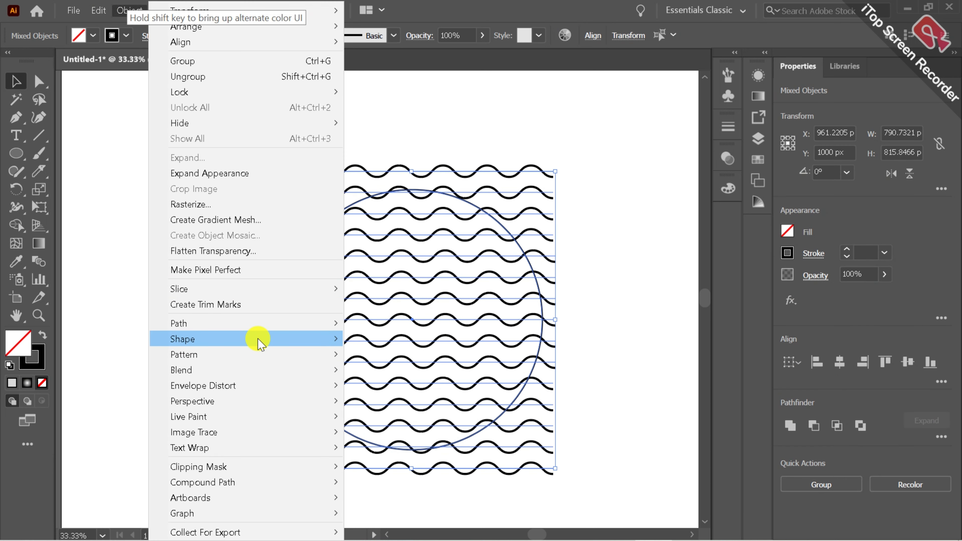
pyautogui.moveTo(265, 386)
pyautogui.click(383, 472)
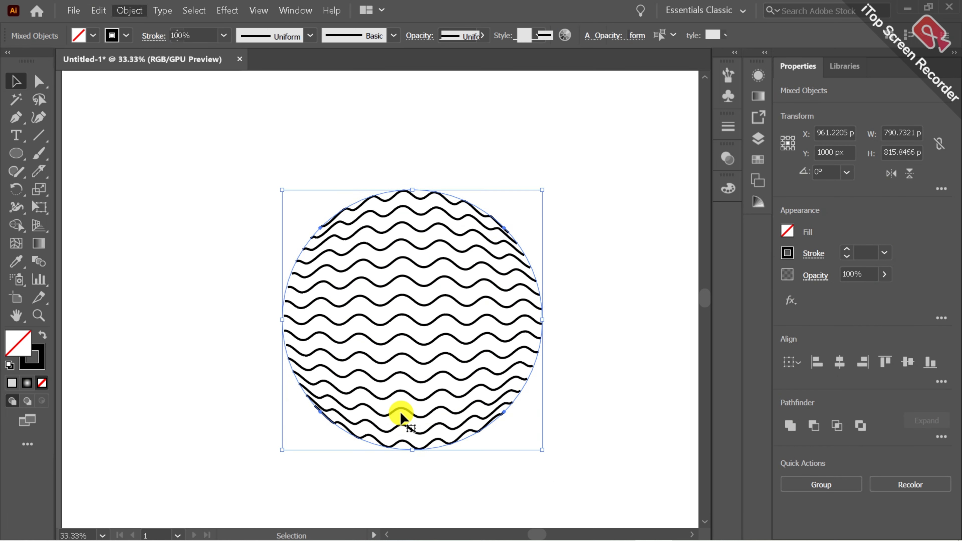
pyautogui.click(627, 358)
pyautogui.moveTo(274, 211); pyautogui.dragTo(593, 427)
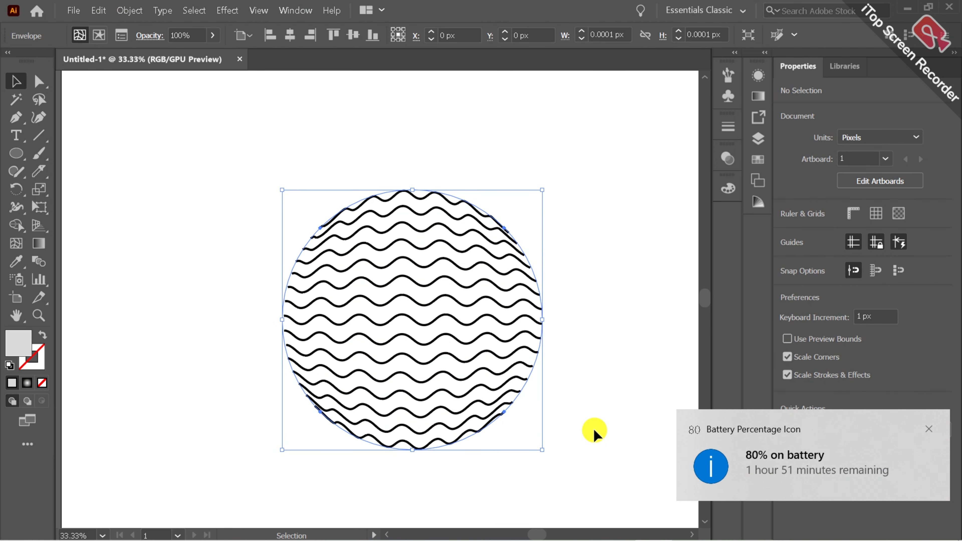
pyautogui.click(609, 407)
pyautogui.click(930, 429)
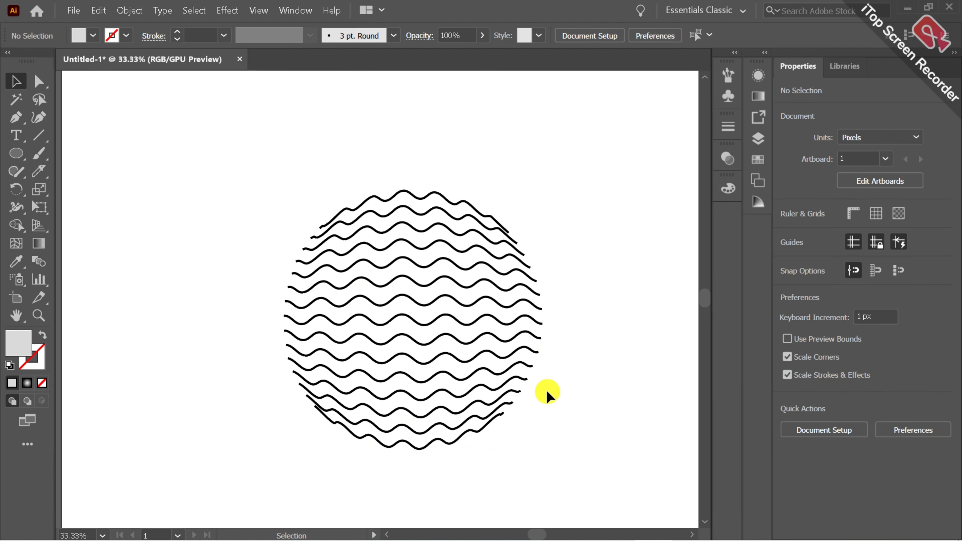
# Give the wavy lines inside the round envelope an orange stroke with a weight of 7 pt
pyautogui.click(489, 403)
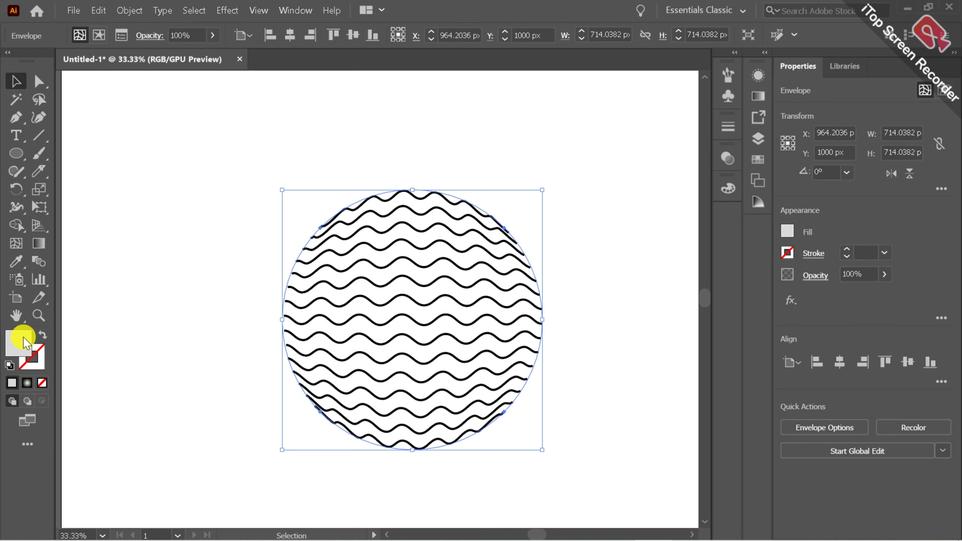
pyautogui.hotkey('ctrl', 'shift', 'a')
pyautogui.moveTo(348, 293); pyautogui.dragTo(384, 287)
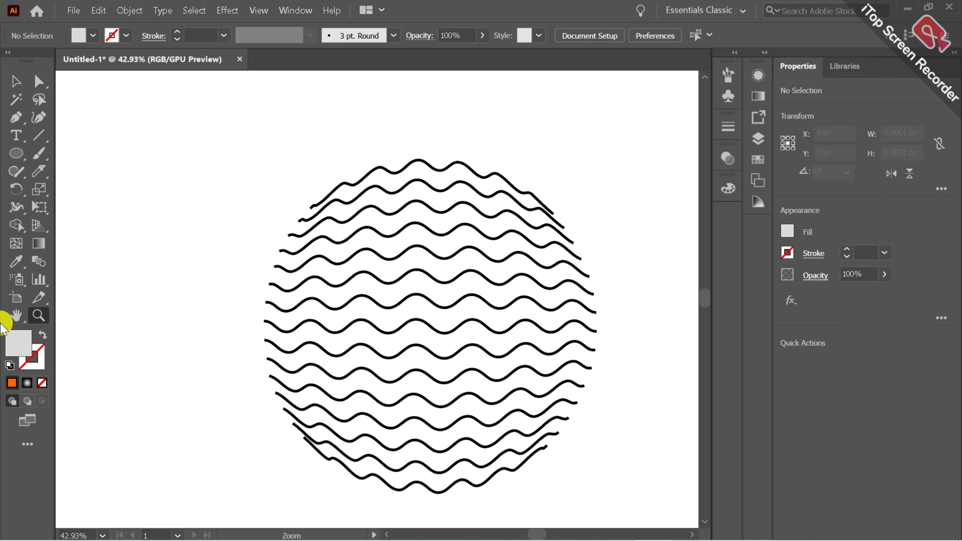
pyautogui.click(16, 317)
pyautogui.moveTo(264, 332); pyautogui.dragTo(230, 303)
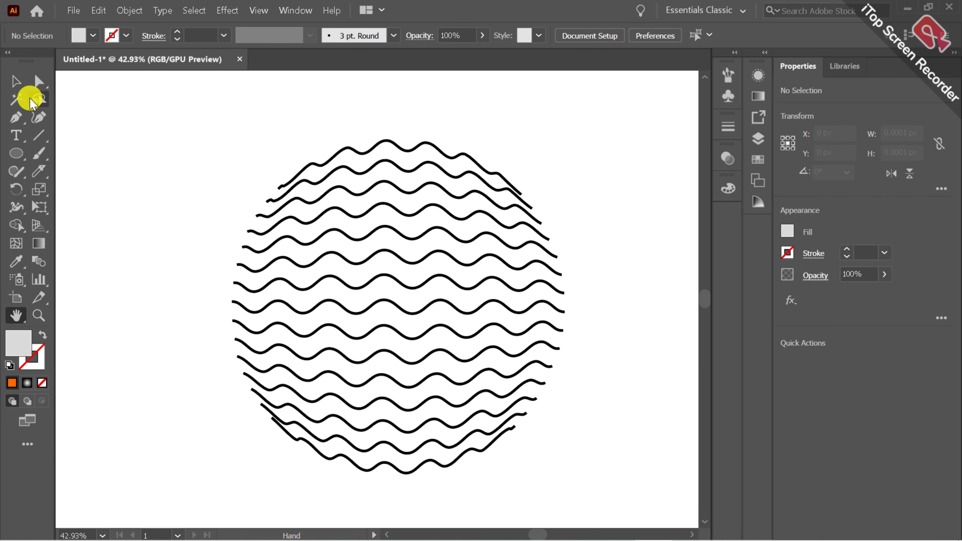
pyautogui.click(15, 82)
pyautogui.click(208, 213)
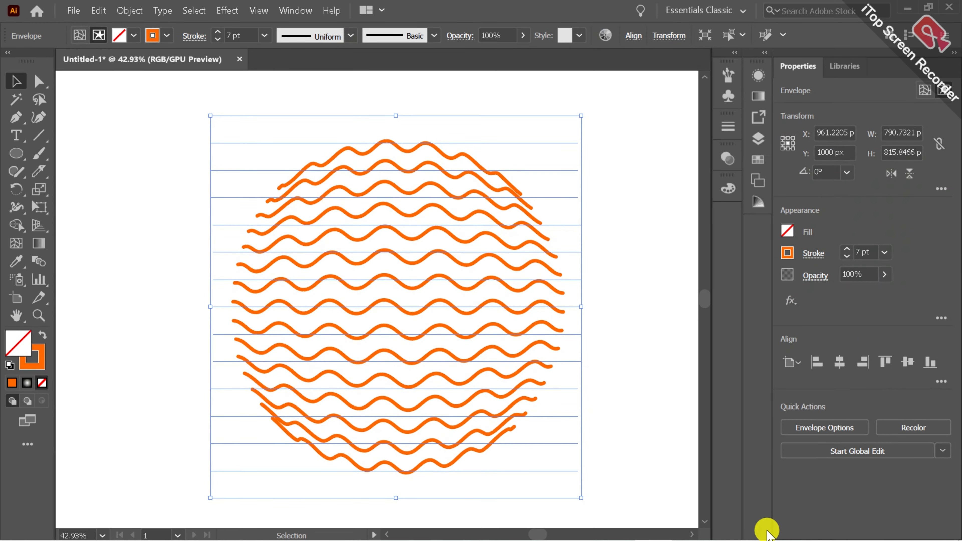
pyautogui.click(622, 456)
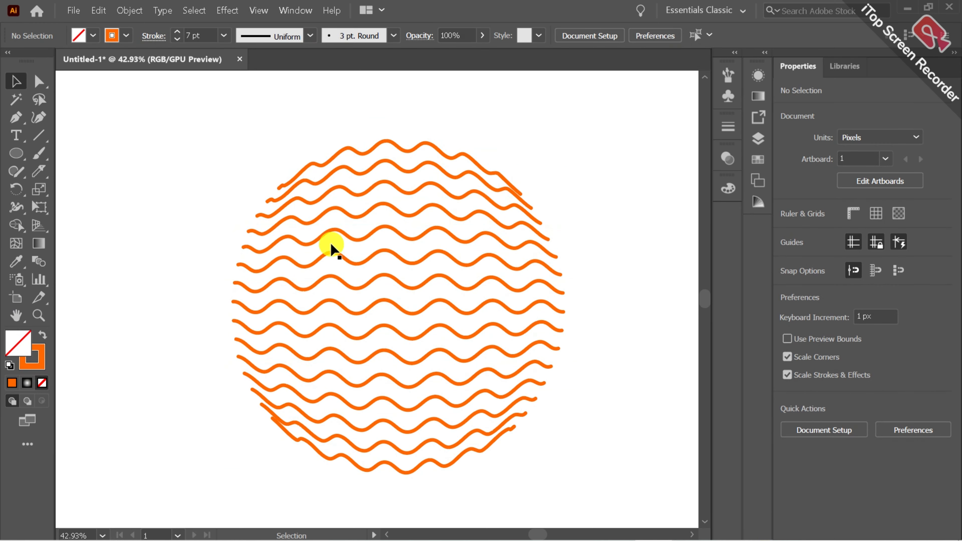